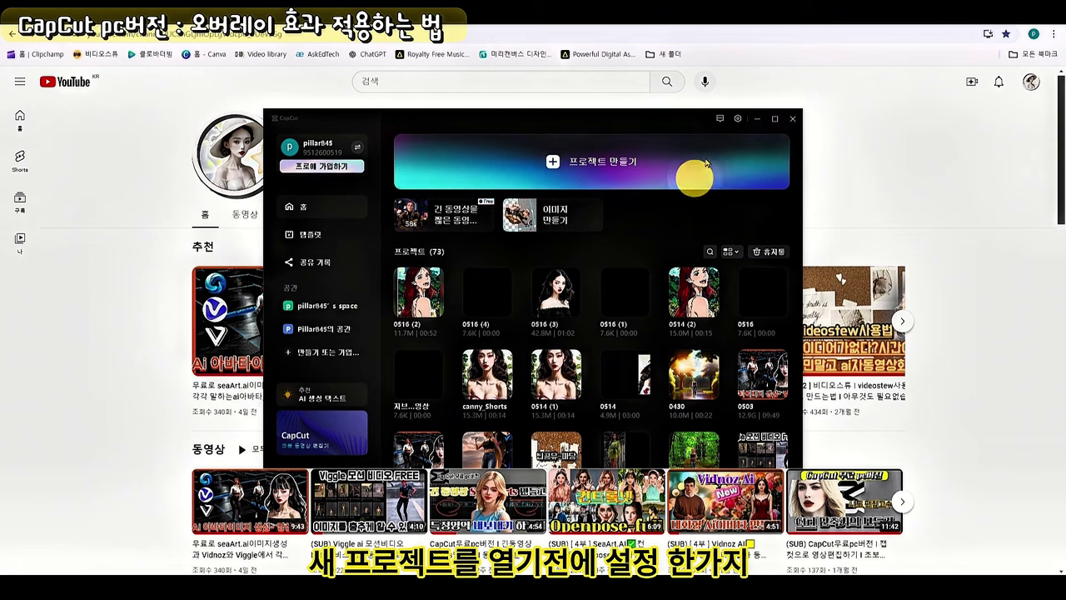
# - Enable changing the layer order by default for all new projects in the editing settings and save
pyautogui.click(738, 121)
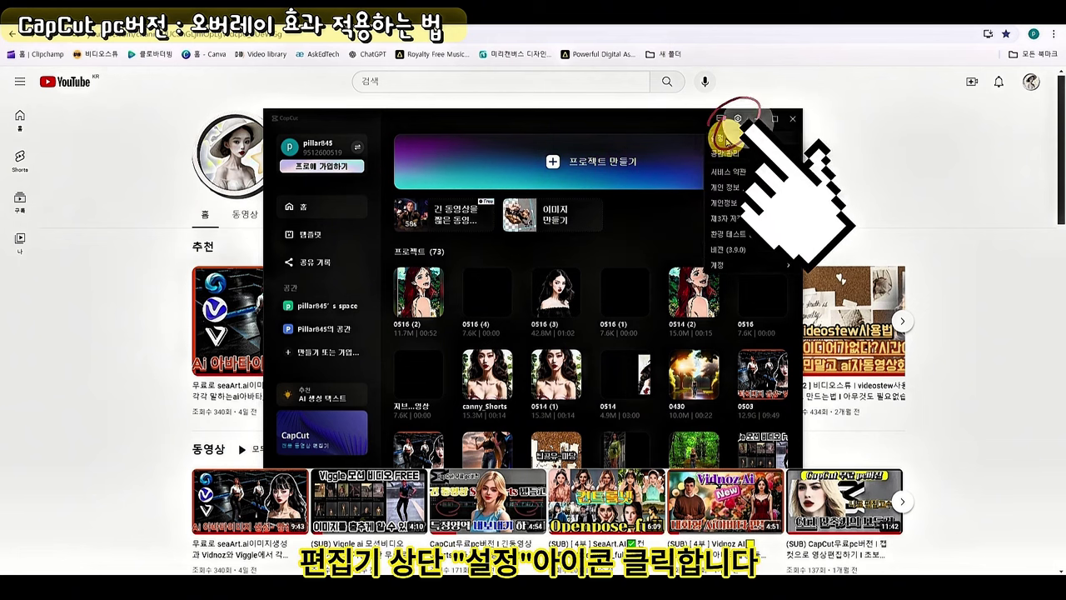
pyautogui.click(716, 138)
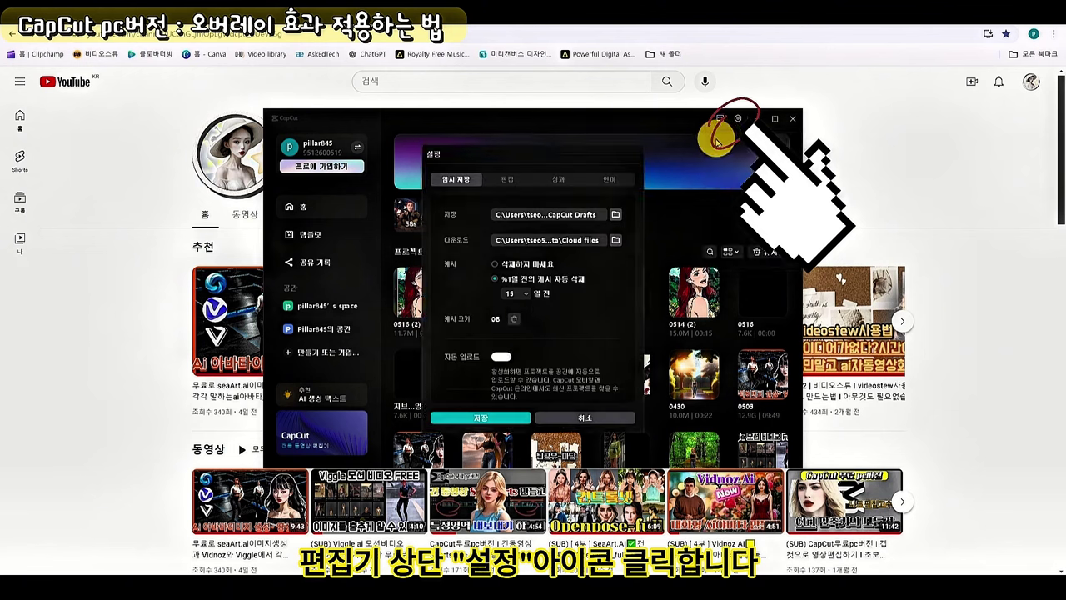
pyautogui.click(510, 179)
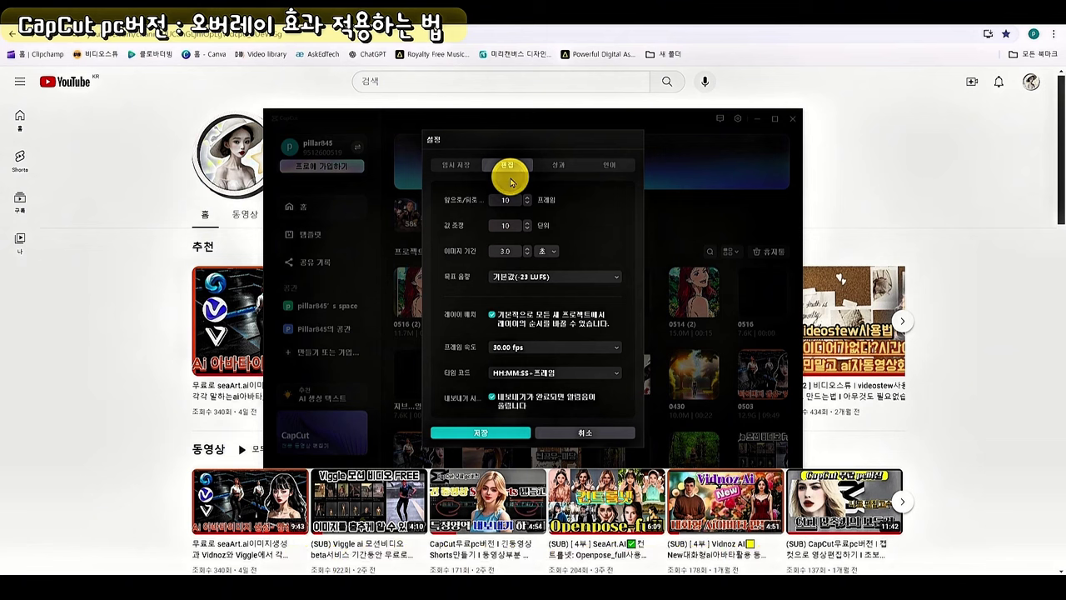
pyautogui.click(494, 322)
pyautogui.click(495, 319)
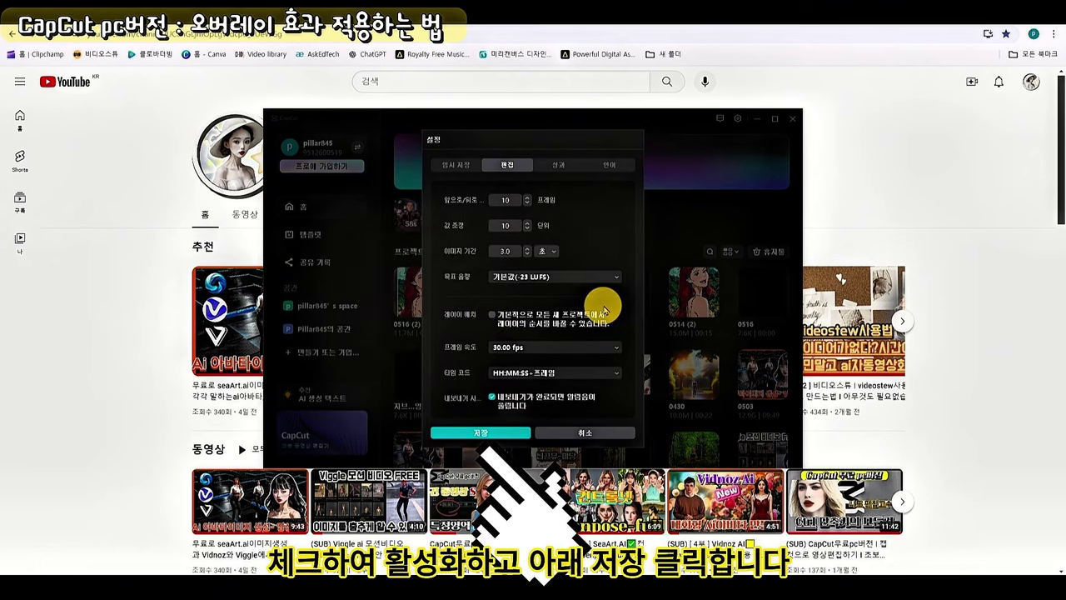
pyautogui.click(508, 433)
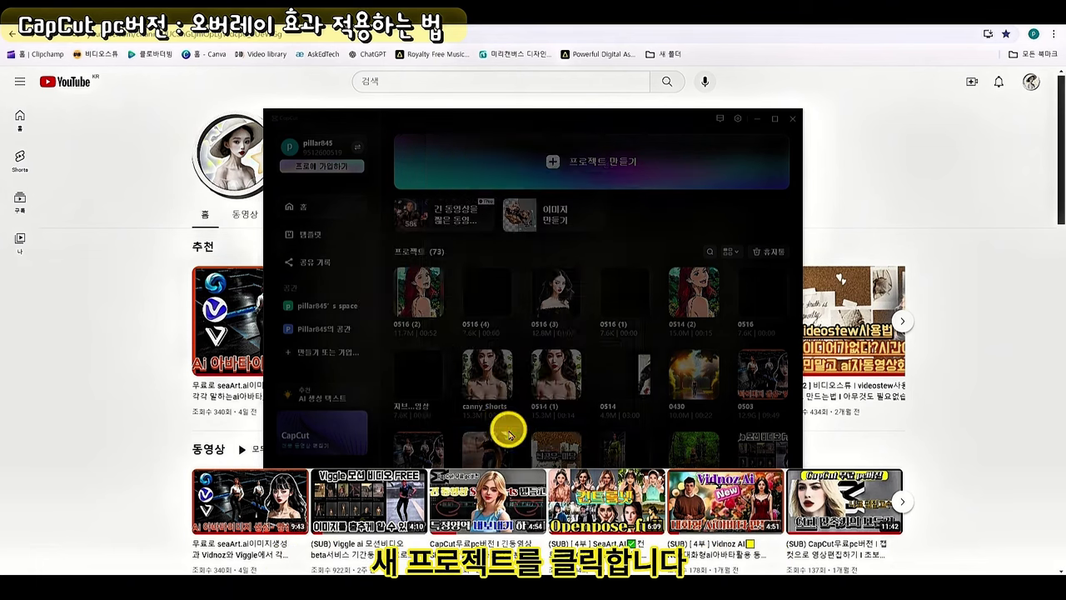
# - Create a new project and add the sunflower clip VidnozImageToVideo (12).mp4 from the imported media to the timeline
pyautogui.click(555, 166)
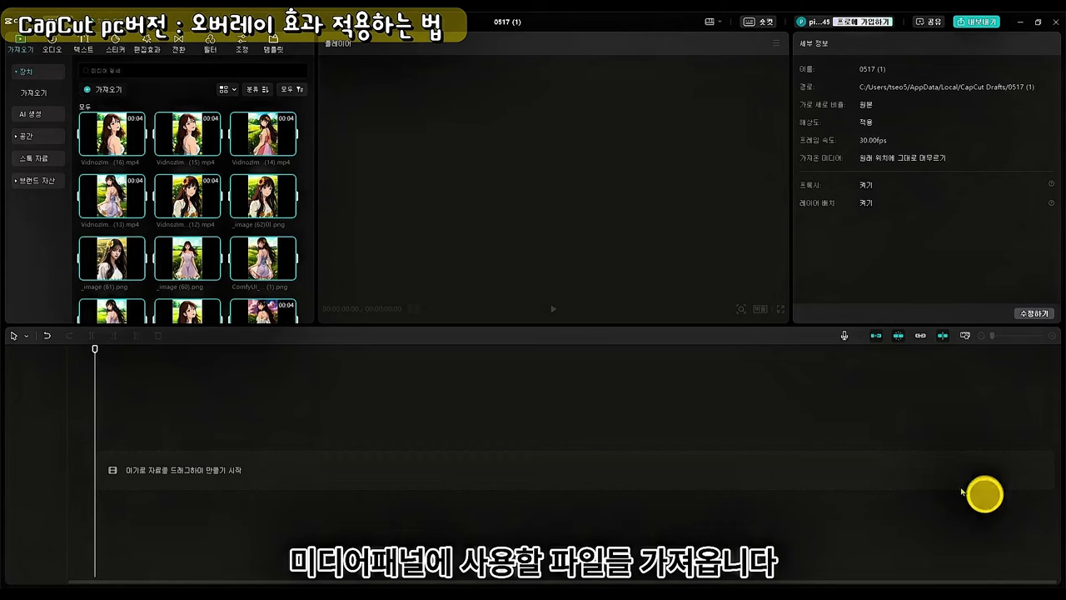
pyautogui.click(455, 338)
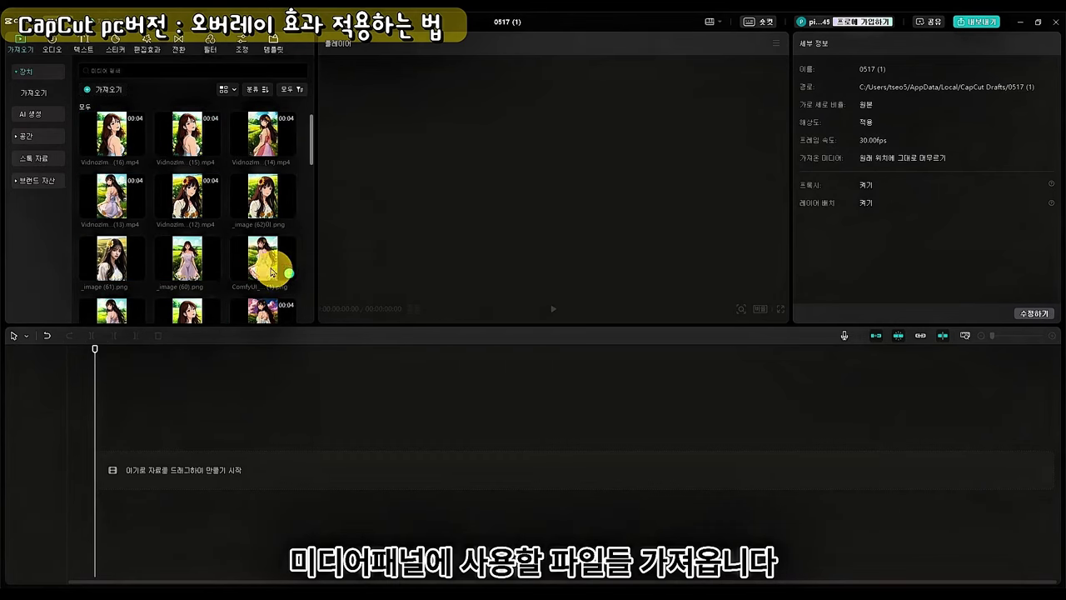
pyautogui.scroll(-3, 263, 265)
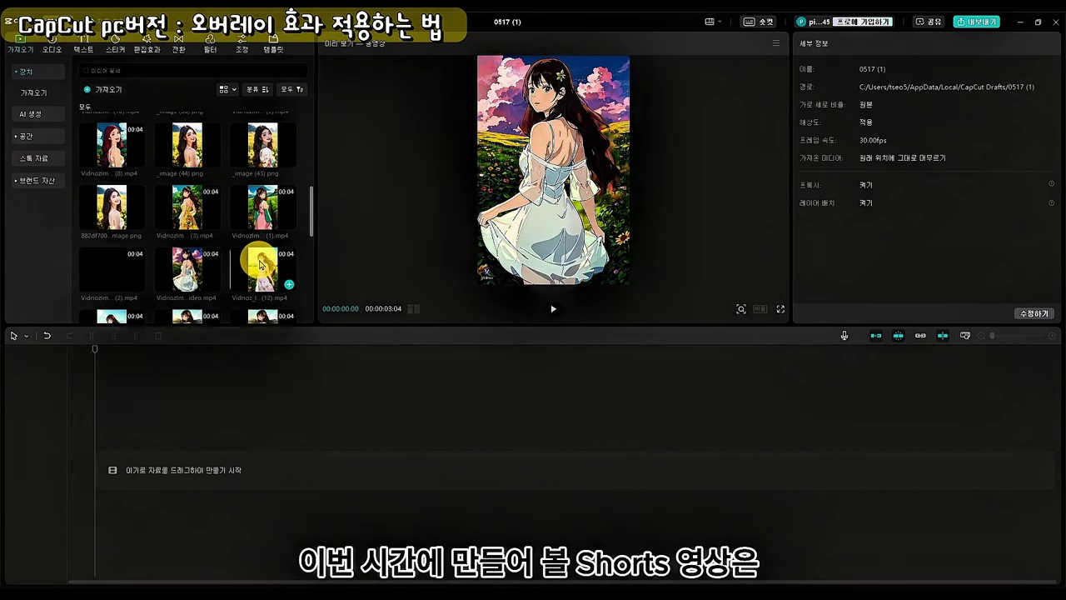
pyautogui.scroll(-10, 259, 264)
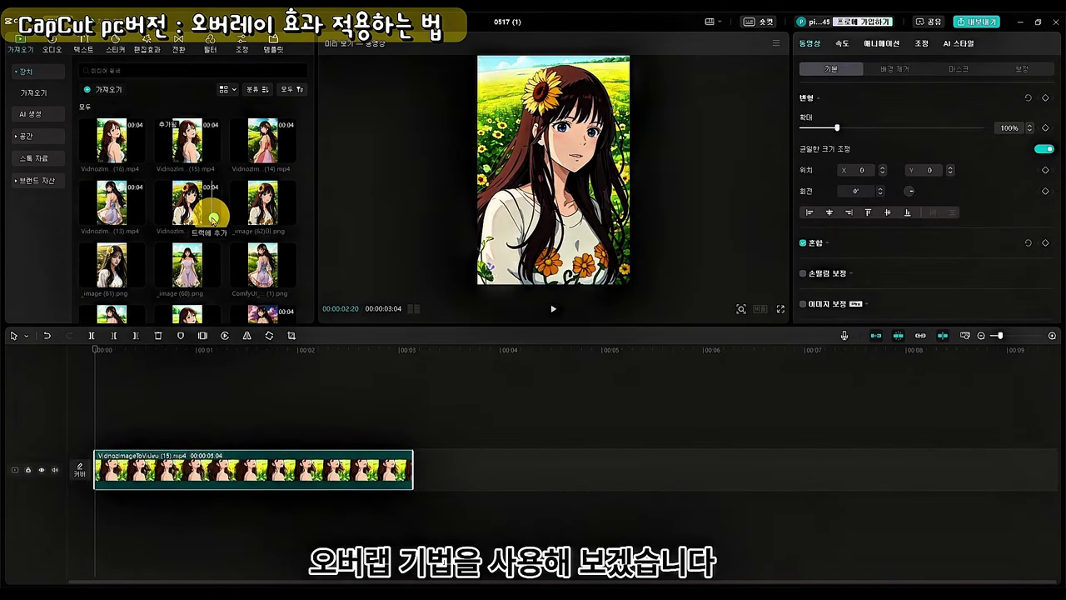
pyautogui.click(213, 219)
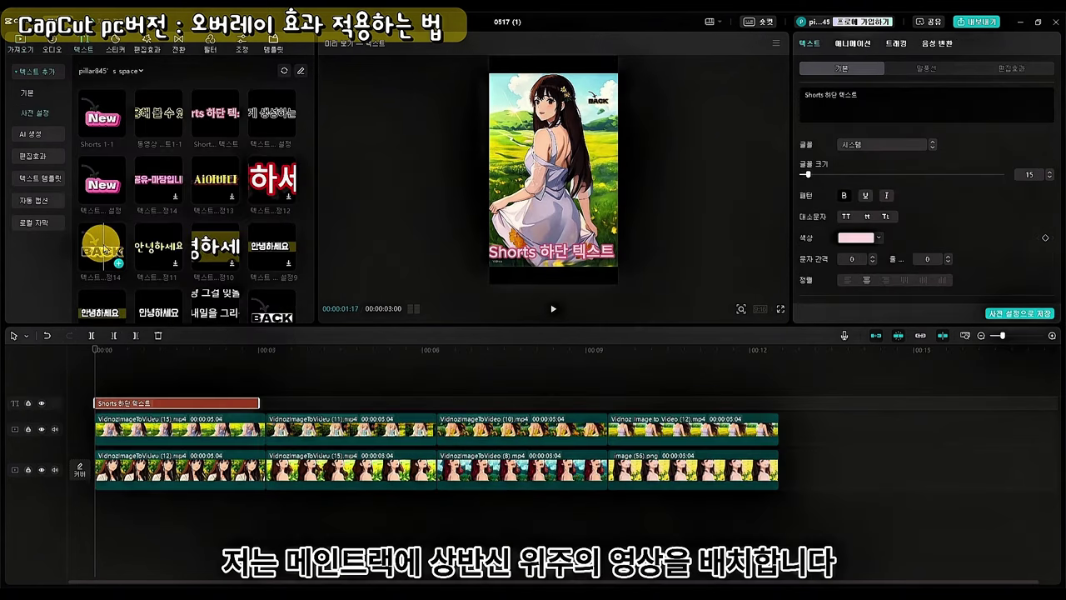
# - Add the "New" text preset Shorts 1-1 and extend the text and adjustment clips to the end of the video
pyautogui.click(118, 131)
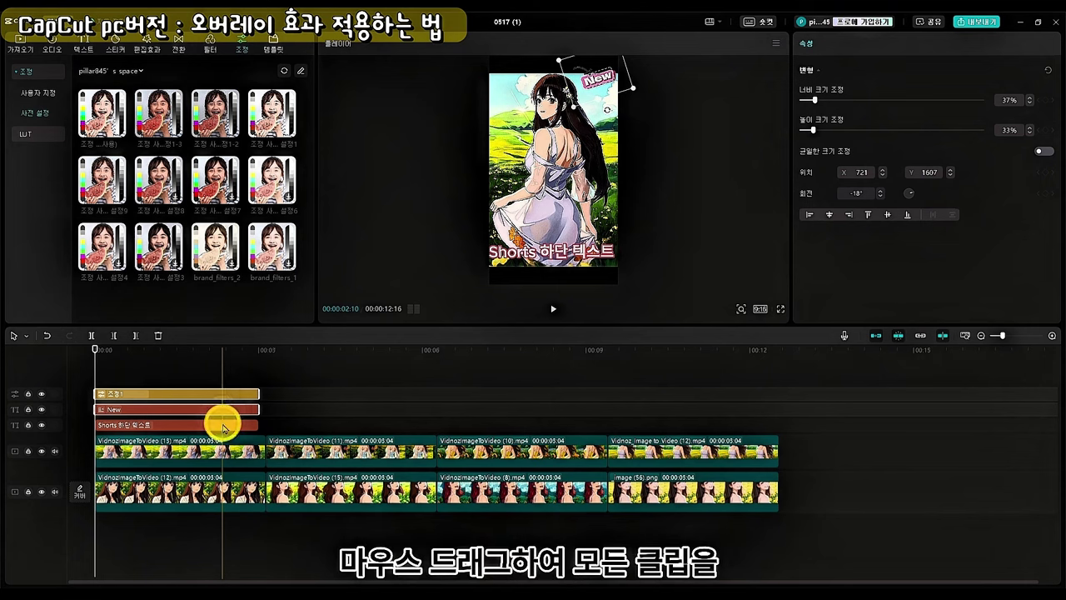
pyautogui.moveTo(256, 408); pyautogui.dragTo(769, 409)
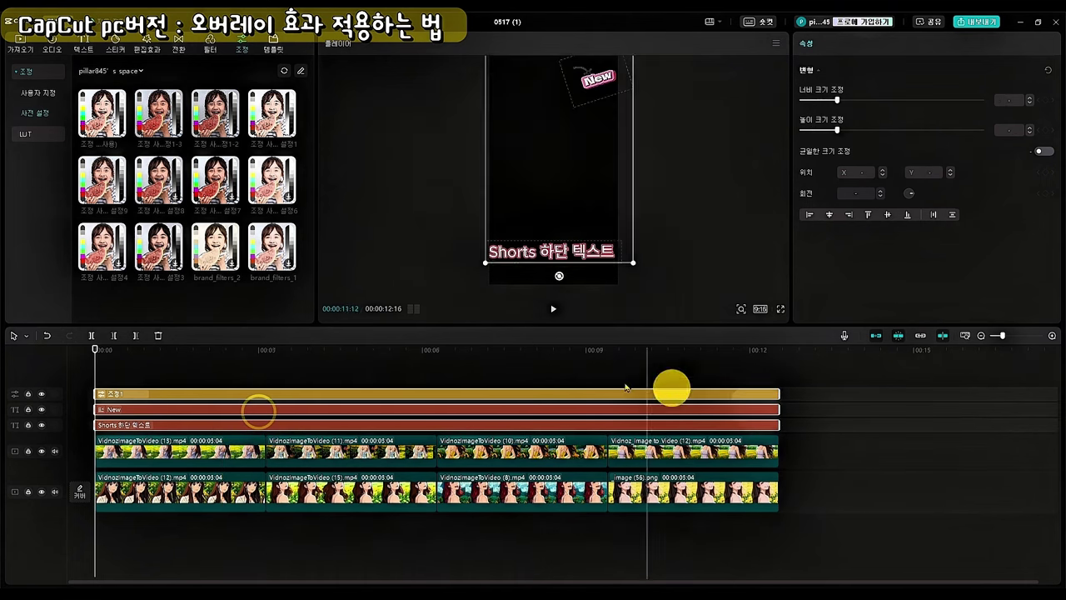
# - Move the "Shorts 하단 텍스트", "New" and adjustment layers below the overlay video track
pyautogui.moveTo(182, 424); pyautogui.dragTo(190, 471)
pyautogui.moveTo(204, 410); pyautogui.dragTo(192, 476)
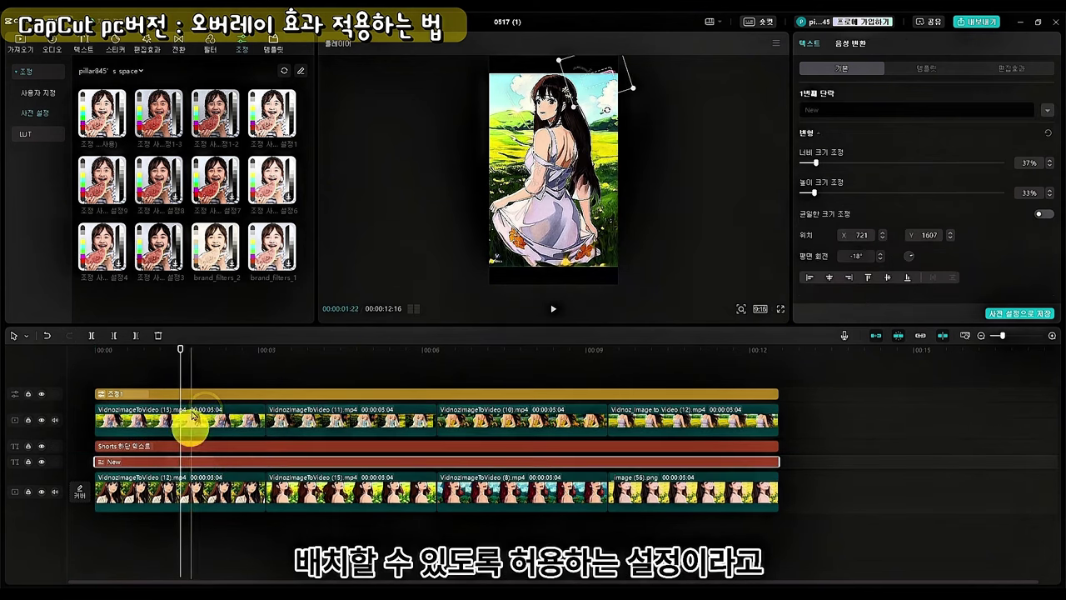
pyautogui.moveTo(191, 389); pyautogui.dragTo(178, 475)
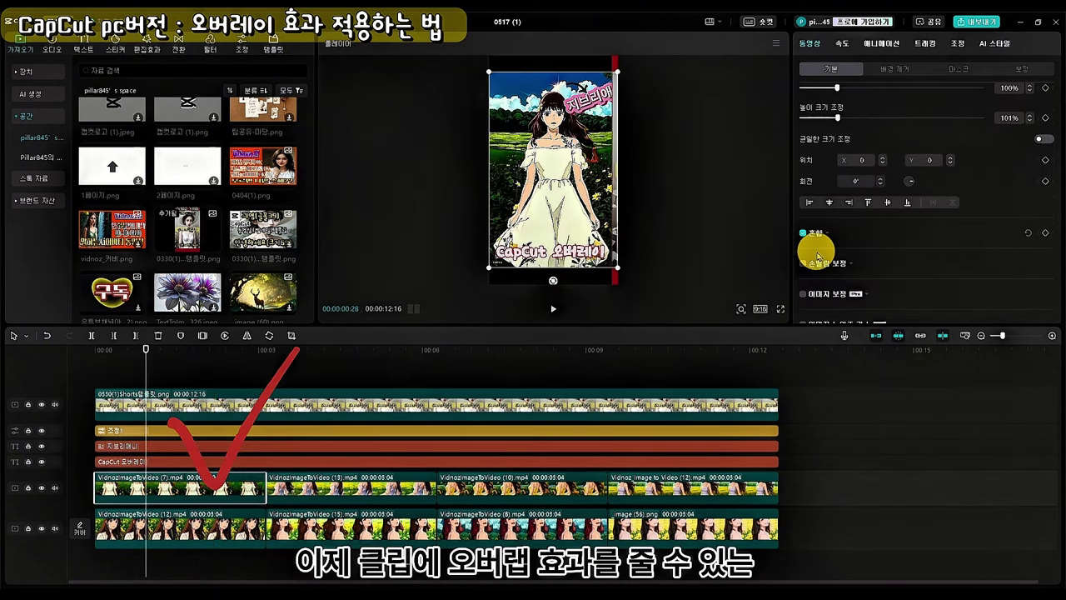
# - Mark the one- and two-second points of the second and fourth overlay clips
pyautogui.click(804, 234)
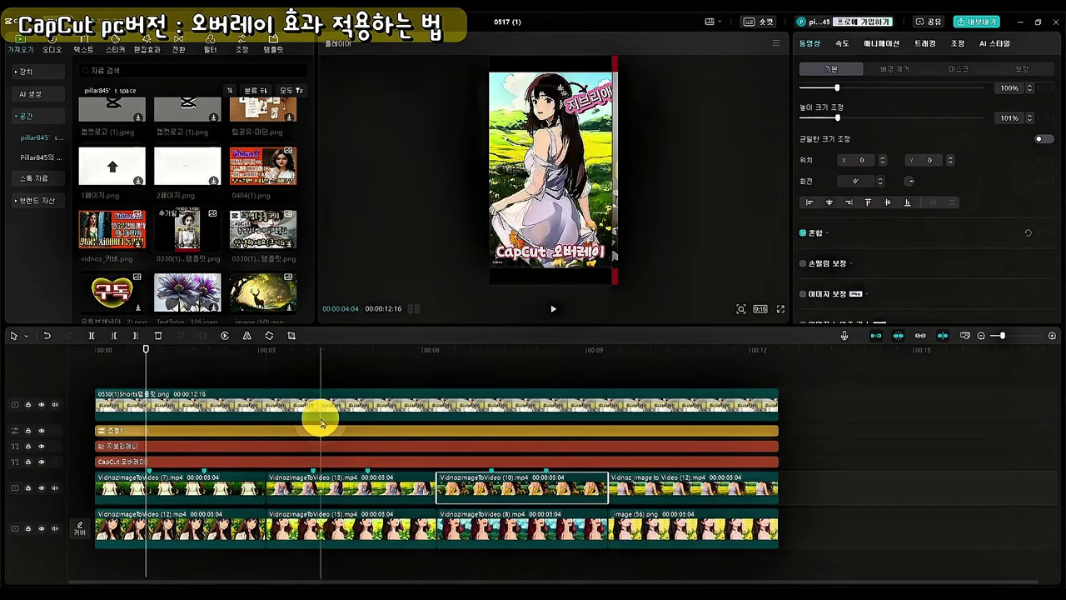
pyautogui.click(319, 477)
pyautogui.click(625, 471)
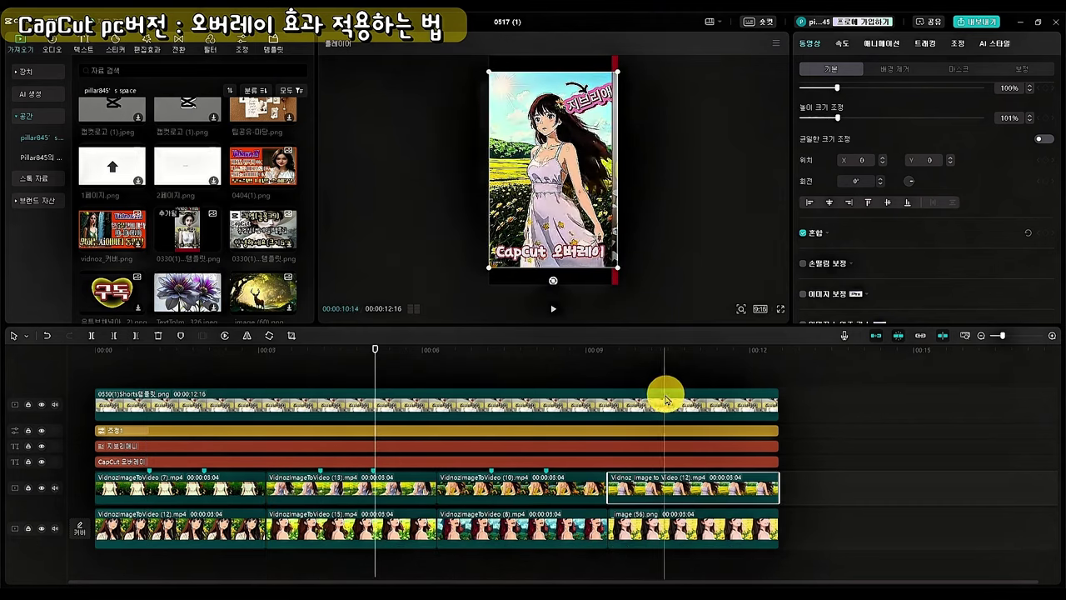
# - Keyframe the first overlay clip's blend opacity from 100% at its start to 0% at its two-second marker
pyautogui.click(94, 370)
pyautogui.click(96, 521)
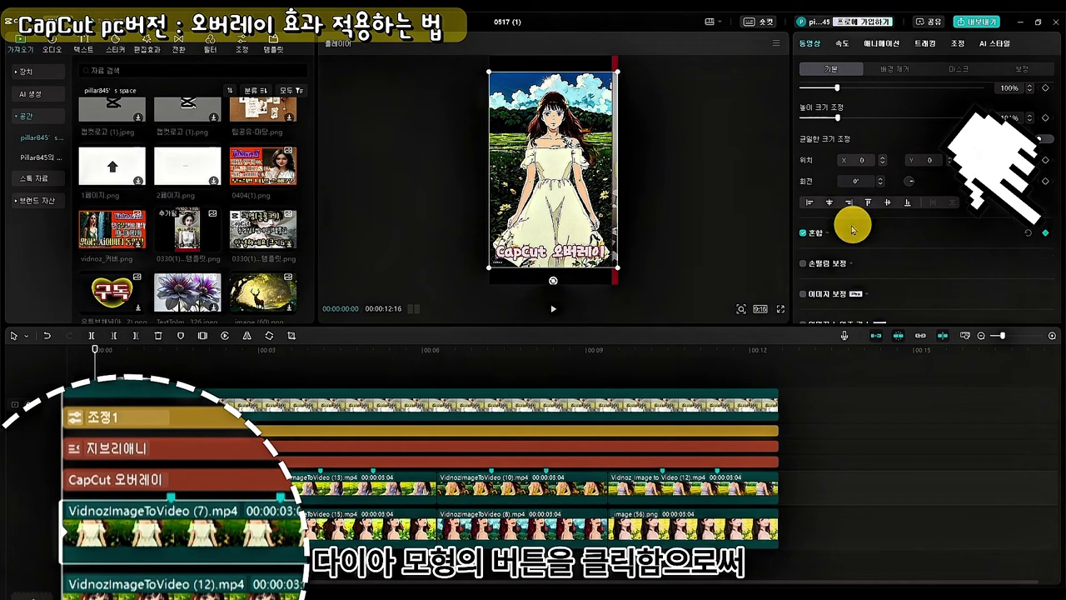
pyautogui.click(827, 236)
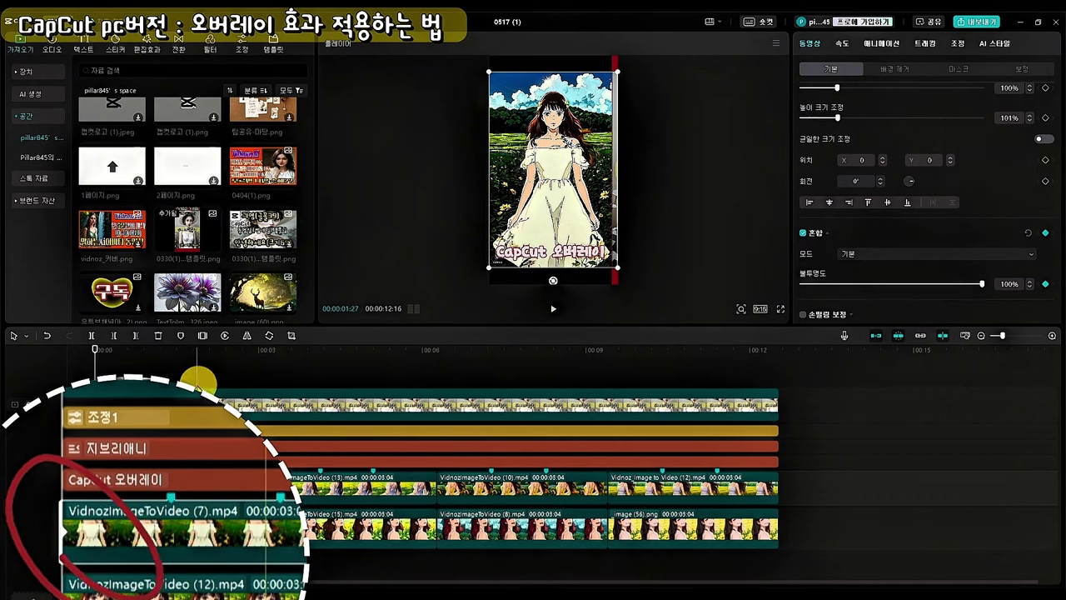
pyautogui.click(176, 379)
pyautogui.moveTo(177, 379); pyautogui.dragTo(207, 385)
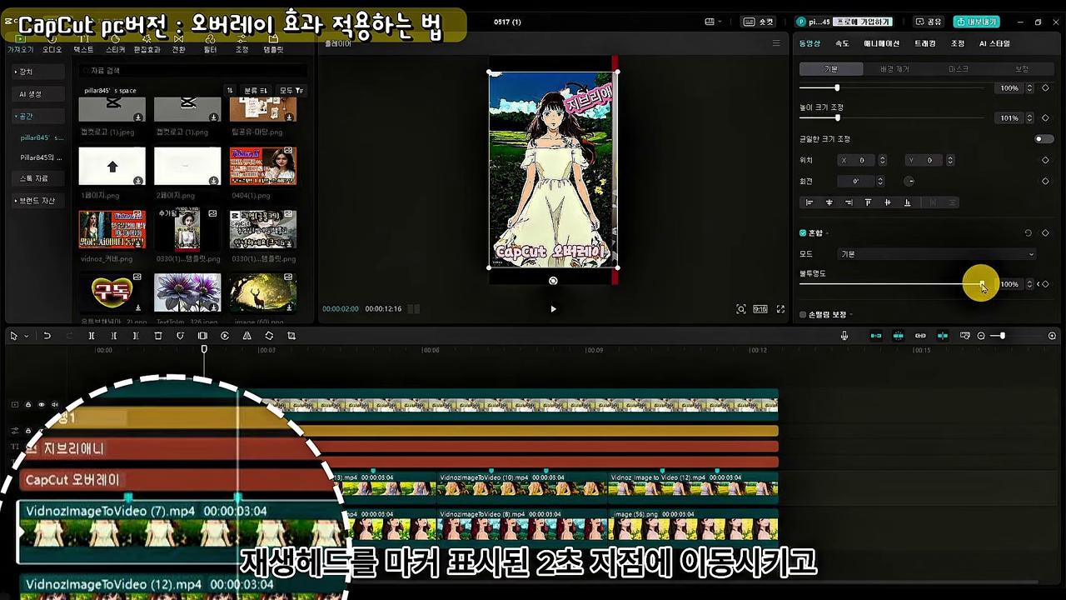
pyautogui.moveTo(983, 285); pyautogui.dragTo(766, 278)
# - Play the first overlay clip from the start to check its fade into the main track
pyautogui.click(93, 370)
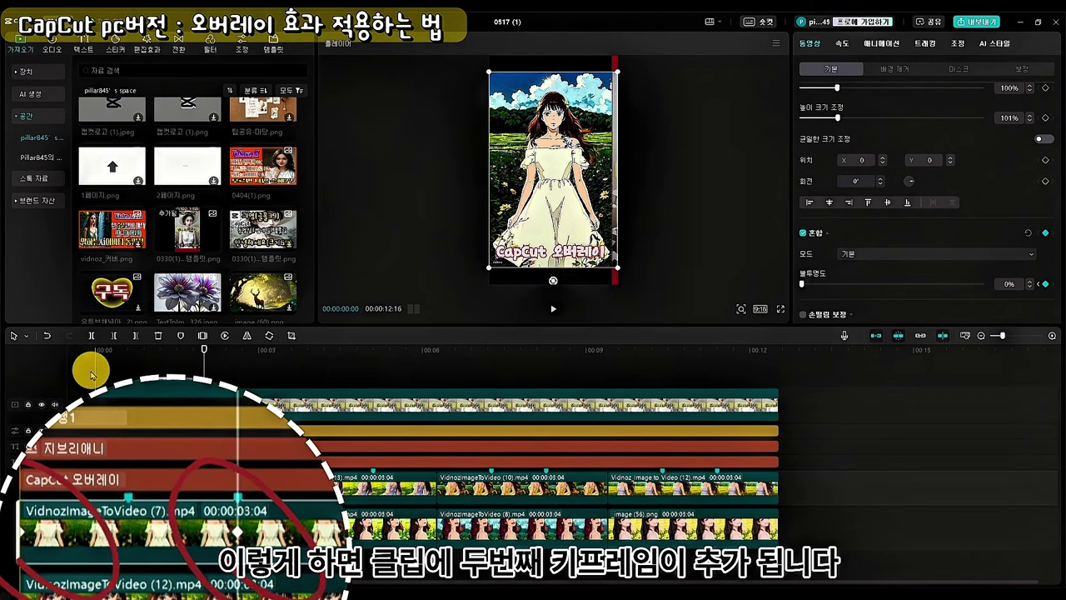
pyautogui.click(91, 374)
pyautogui.press('space')
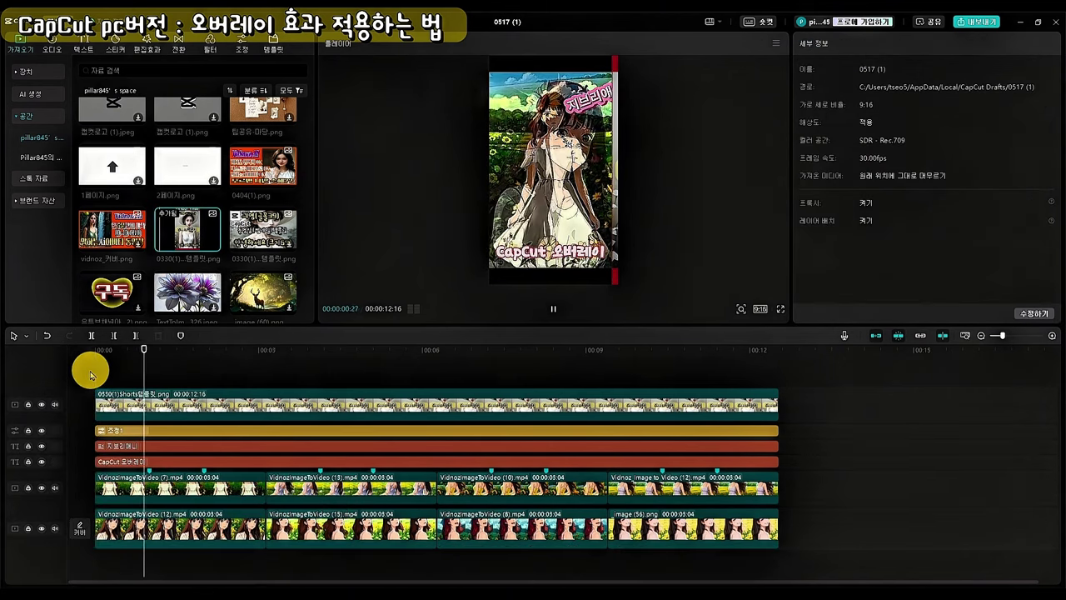
pyautogui.press('space')
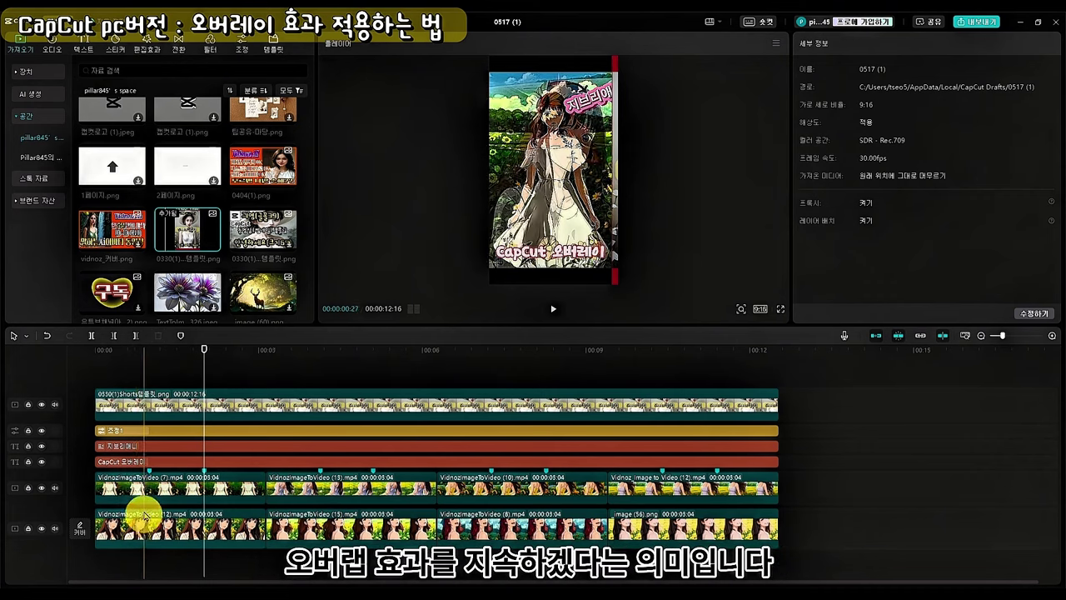
pyautogui.click(149, 492)
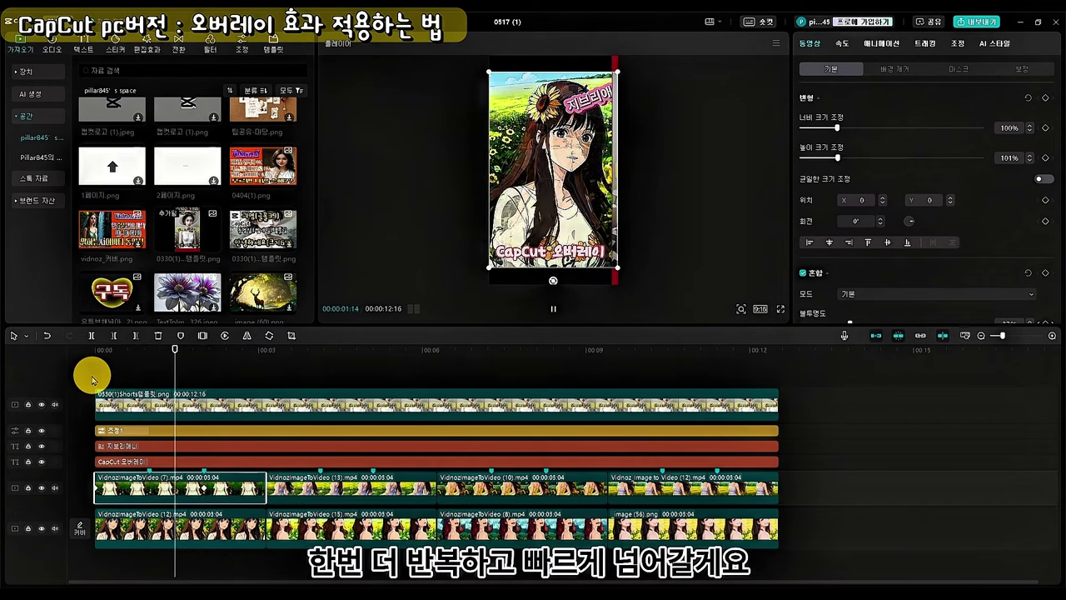
pyautogui.press('space')
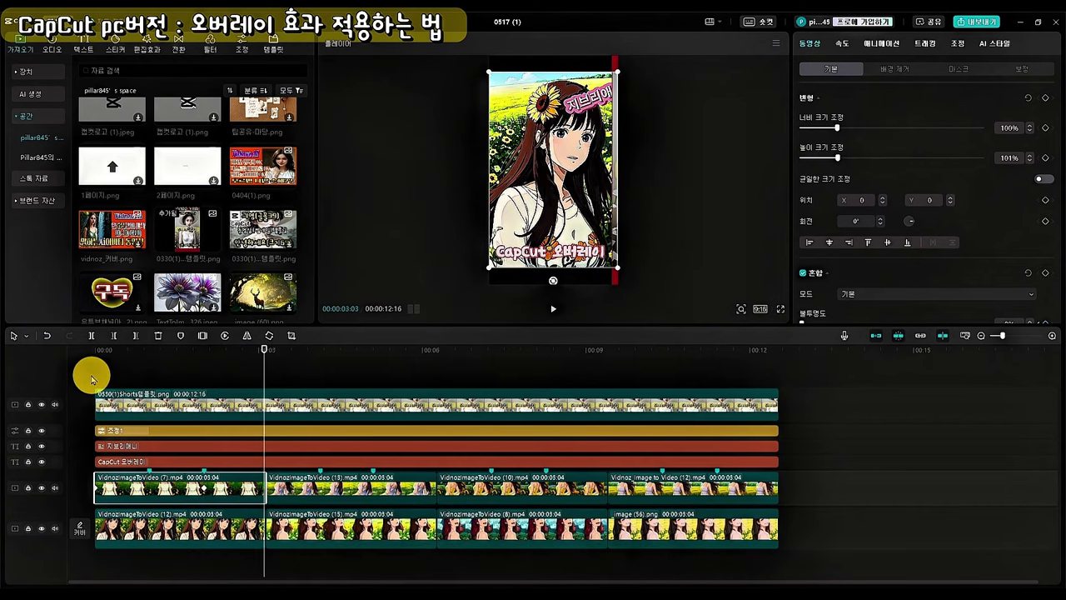
# - Keyframe the second overlay clip's blend opacity from 100% at its start to 0% at its second marker
pyautogui.click(285, 476)
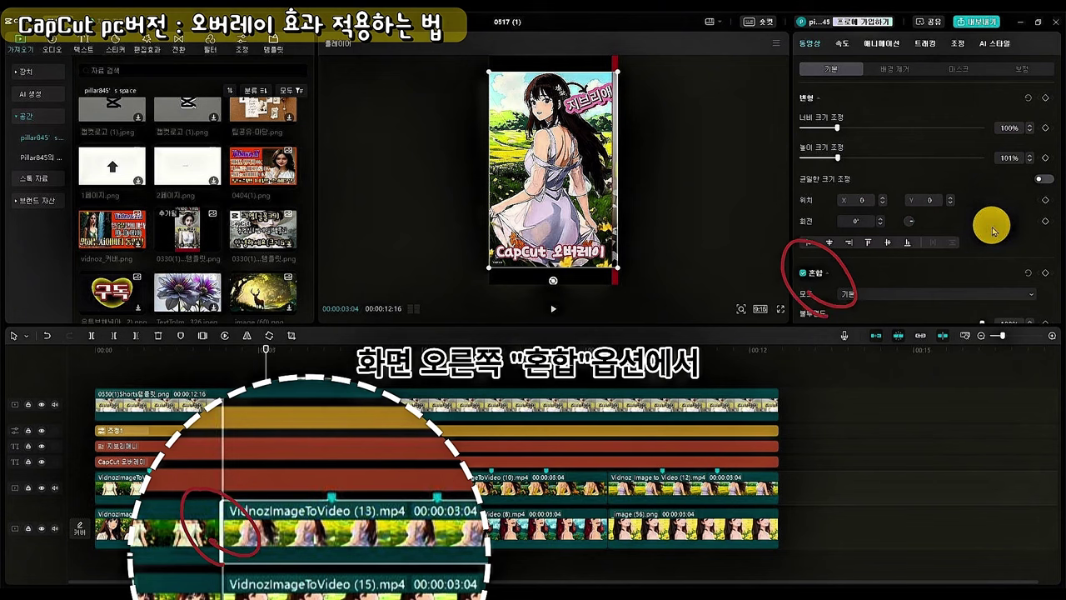
pyautogui.scroll(-2, 1017, 235)
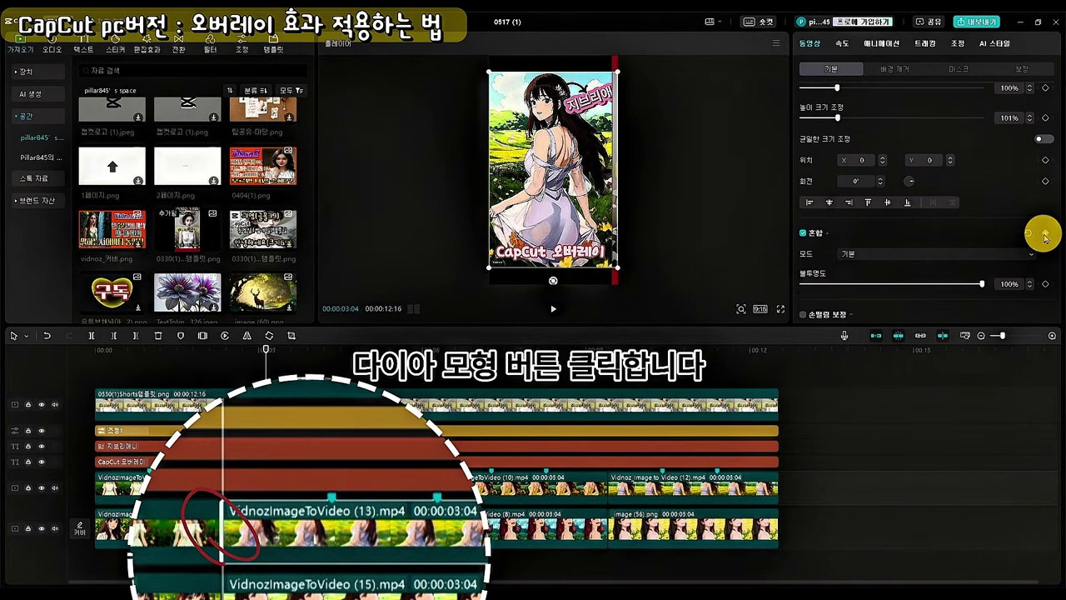
pyautogui.click(1045, 233)
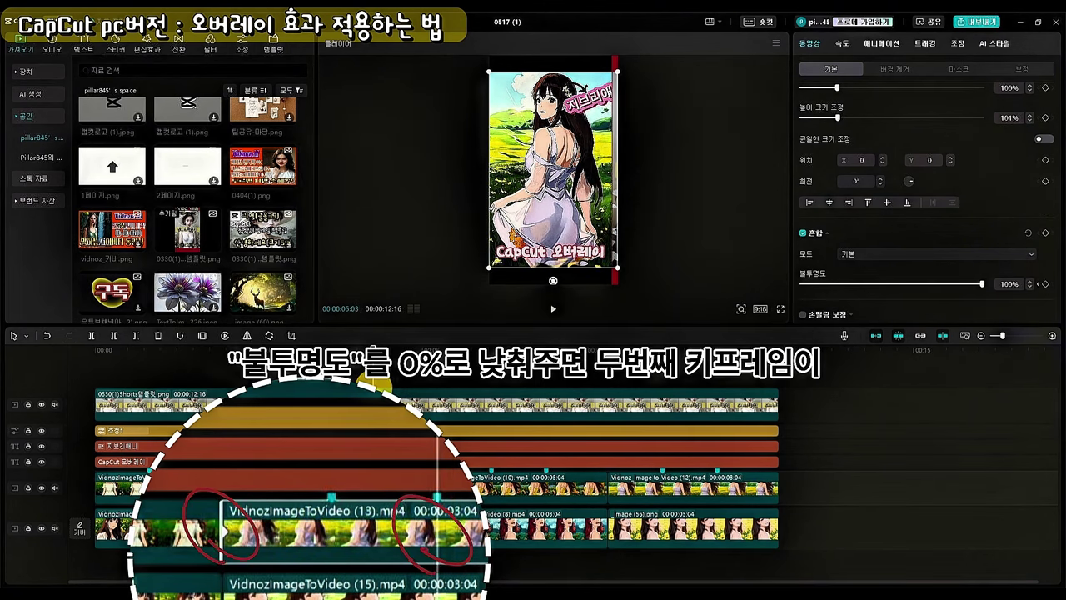
pyautogui.moveTo(983, 283); pyautogui.dragTo(923, 291)
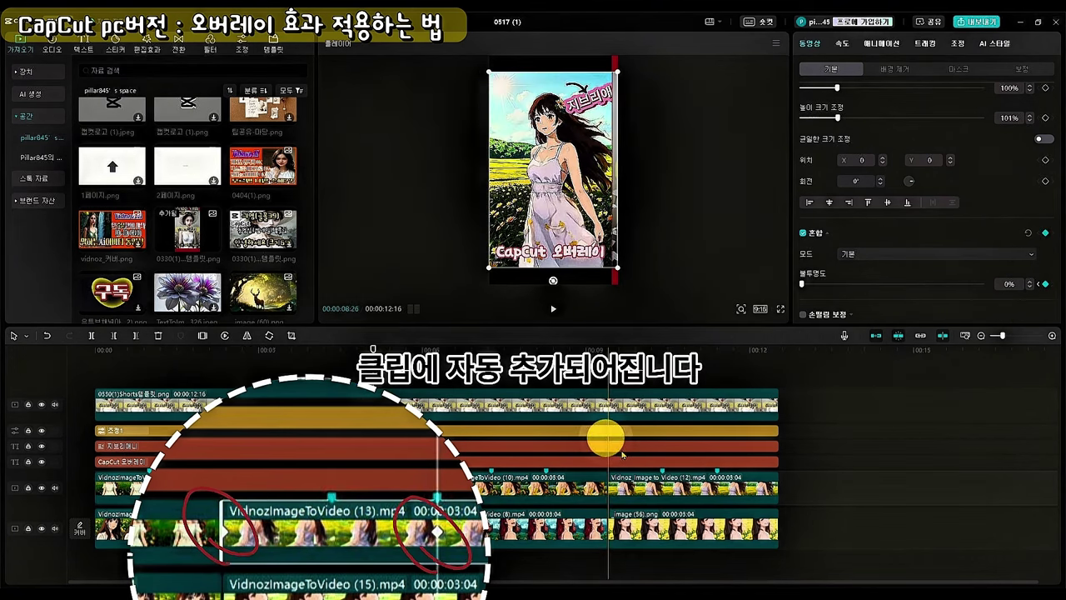
# - Add a blend keyframe with 100% opacity at the start of the fourth overlay clip
pyautogui.click(626, 482)
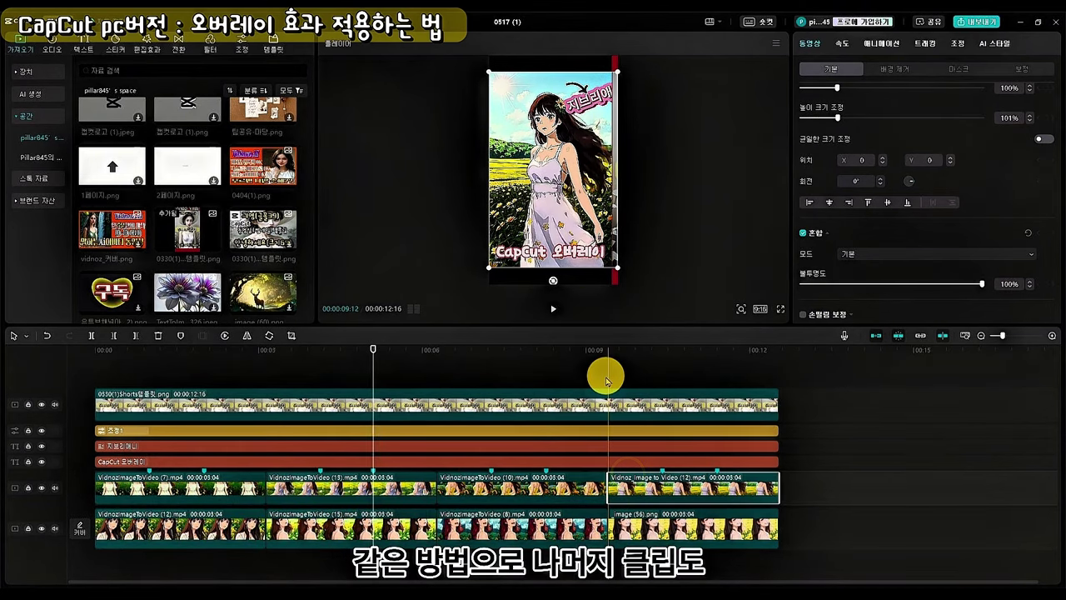
pyautogui.click(1045, 232)
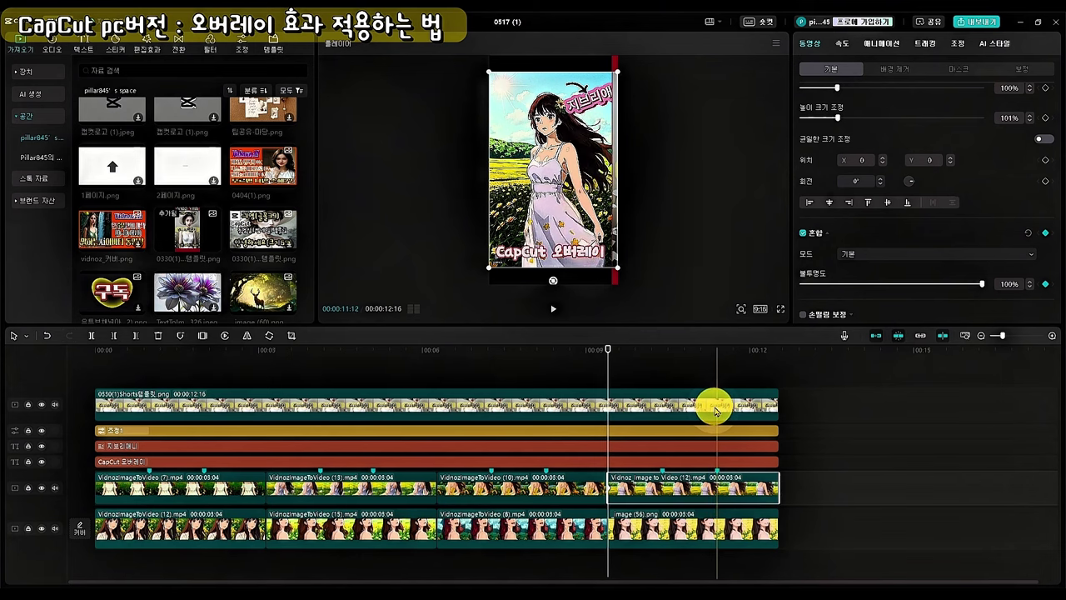
# - Split the "CapCut 오버레이" text clip at each boundary between the video clips
pyautogui.click(267, 454)
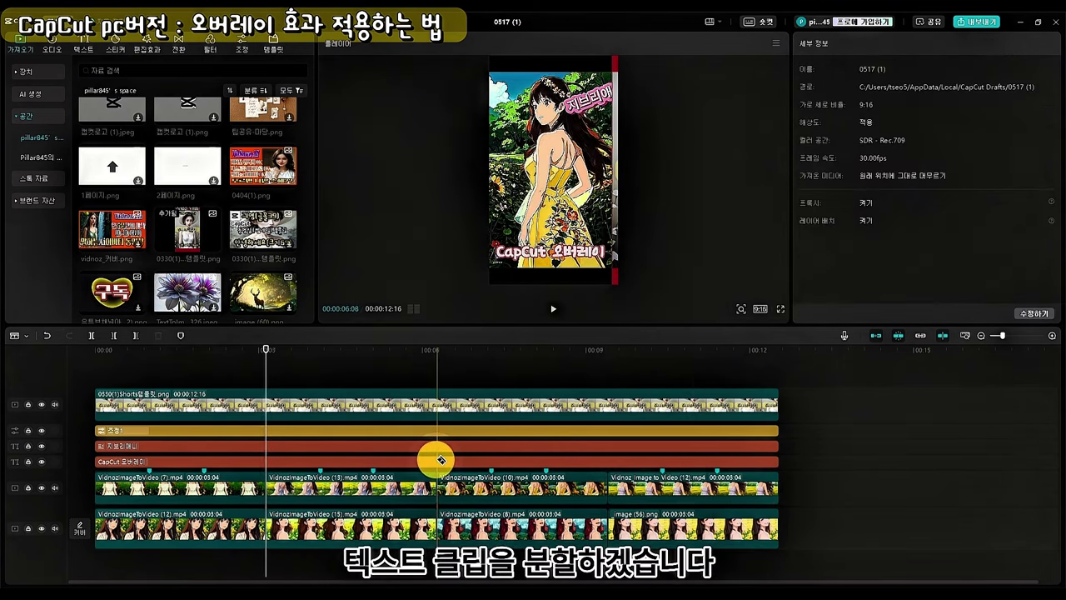
pyautogui.click(437, 461)
pyautogui.click(268, 460)
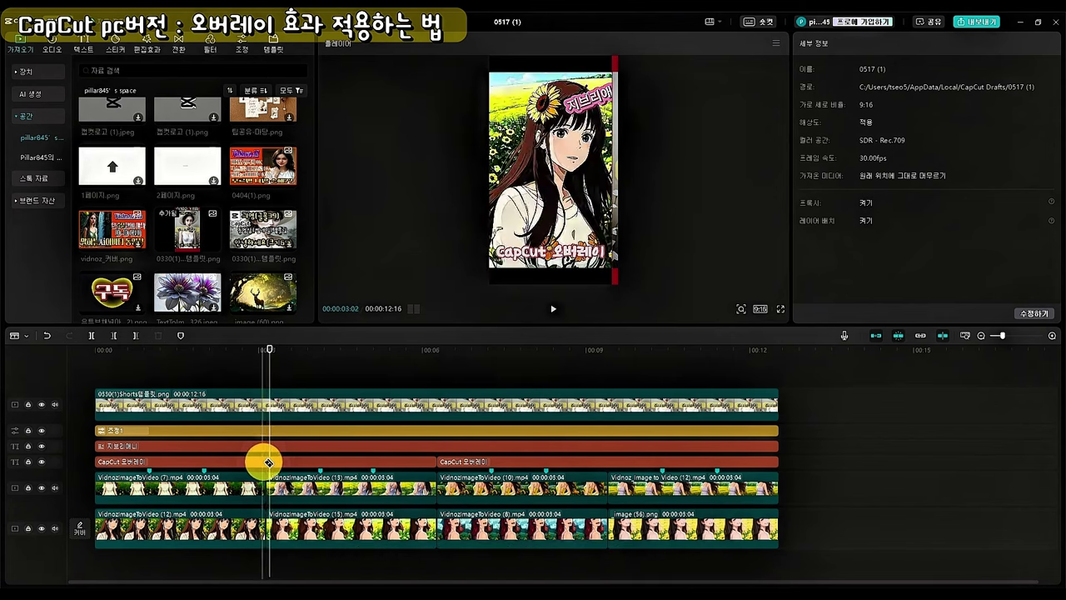
pyautogui.click(609, 462)
# - Apply the Santa-hat "산타…" entrance animation to the first "CapCut 오버레이" text clip with a duration of 1.5 s
pyautogui.moveTo(613, 465); pyautogui.dragTo(239, 481)
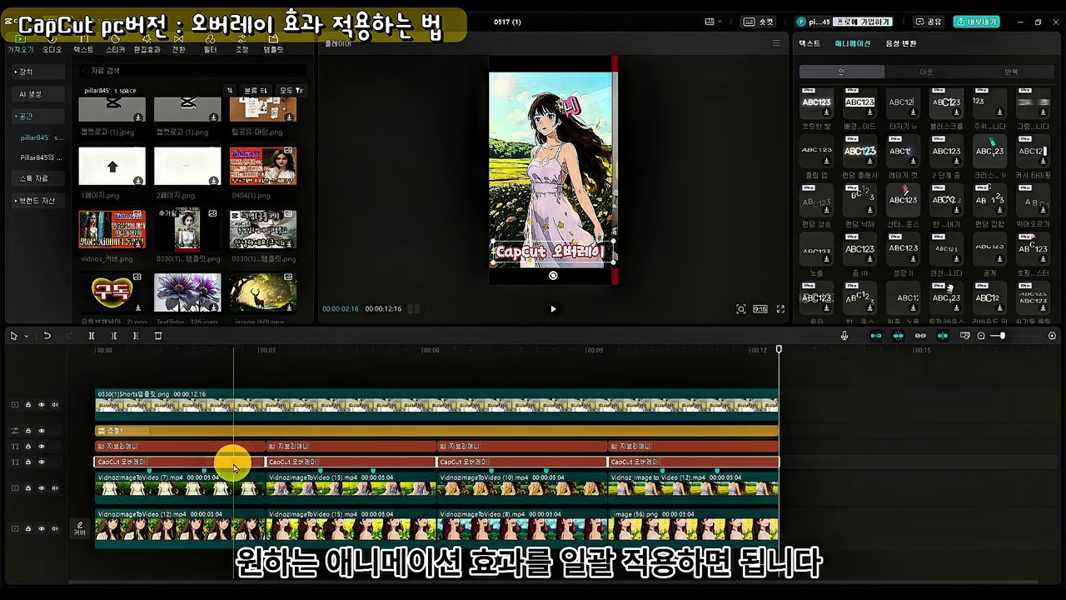
pyautogui.click(235, 467)
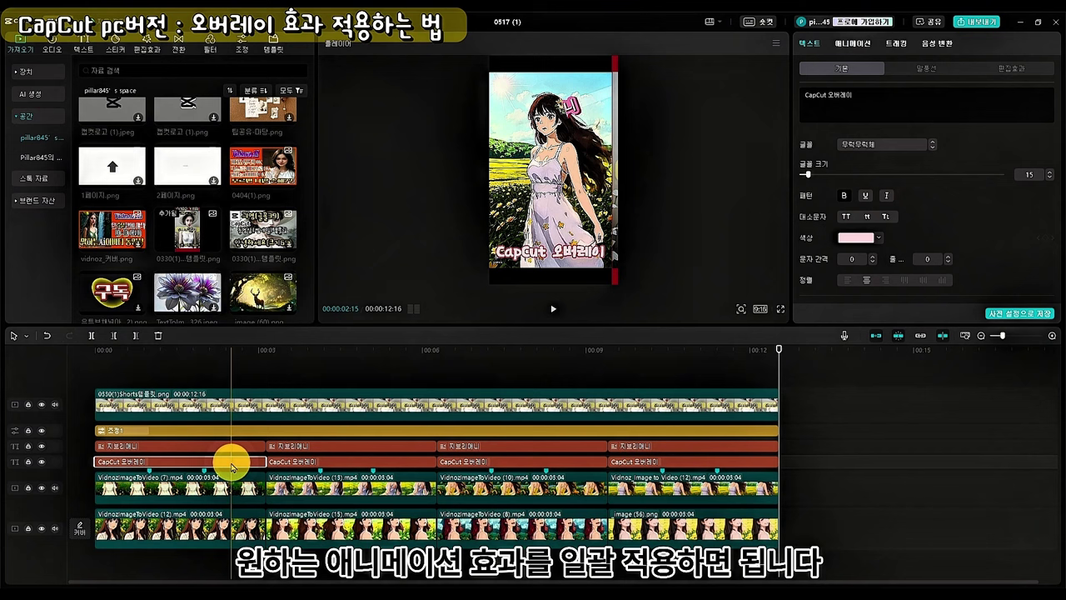
pyautogui.click(862, 45)
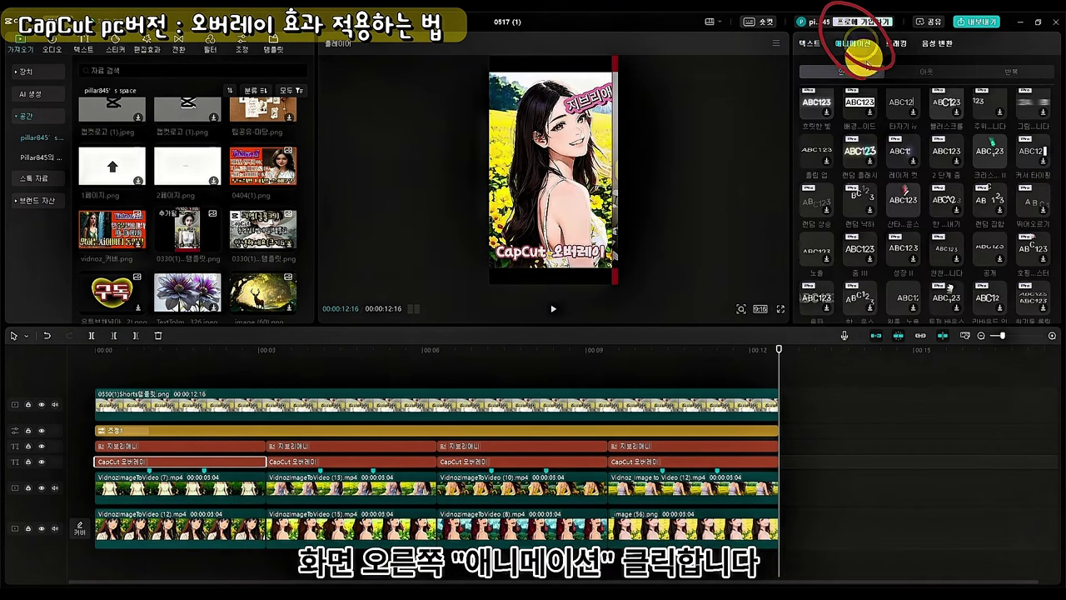
pyautogui.click(900, 202)
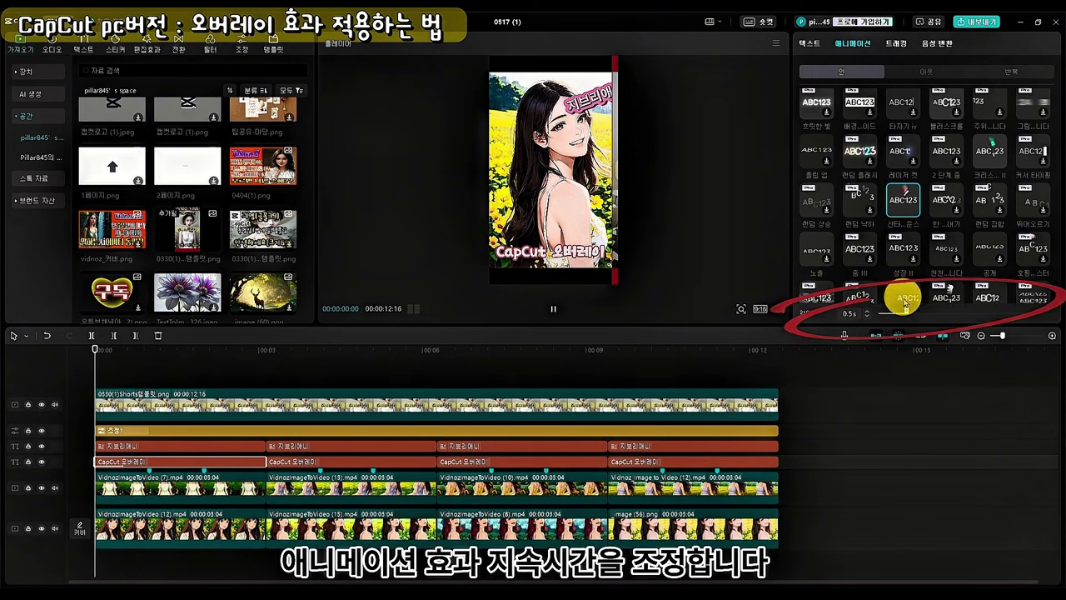
pyautogui.moveTo(910, 313); pyautogui.dragTo(964, 312)
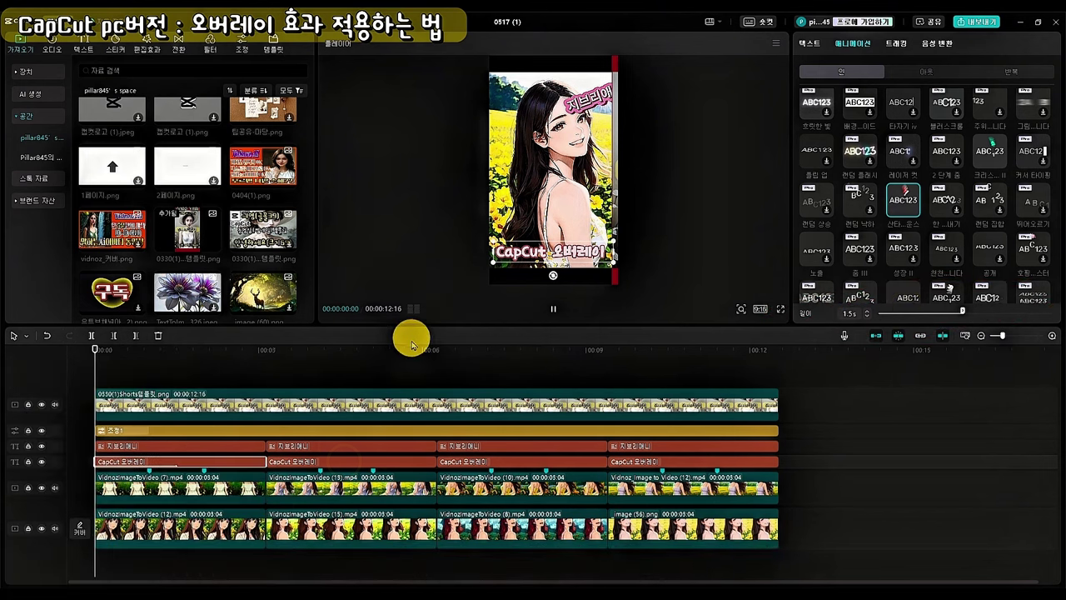
# - Apply the "크리스… II" entrance animation to the remaining "CapCut 오버레이" text clips
pyautogui.click(328, 459)
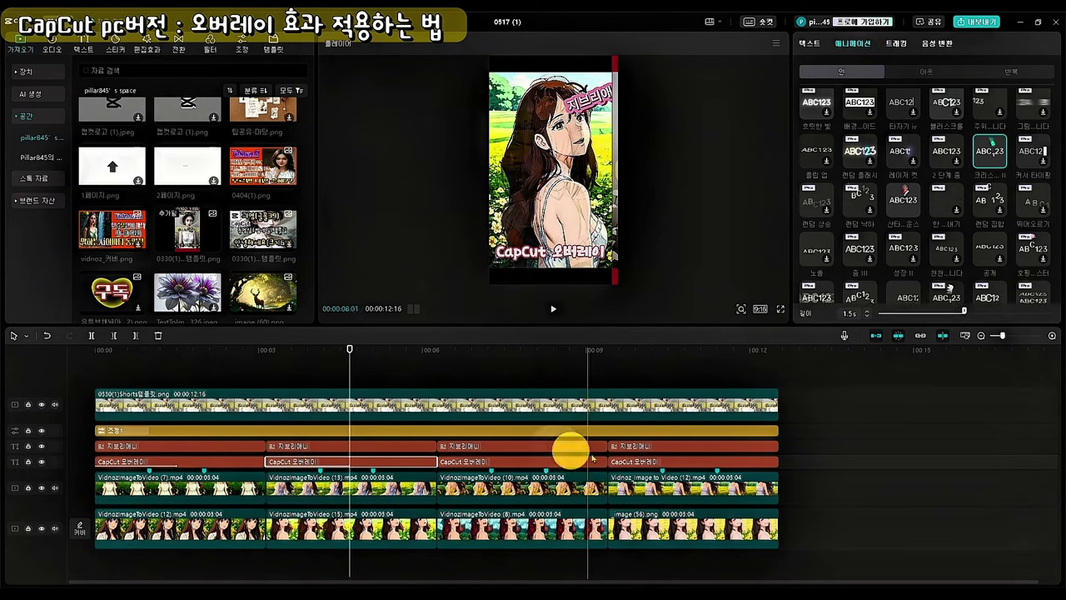
pyautogui.click(650, 462)
pyautogui.click(991, 154)
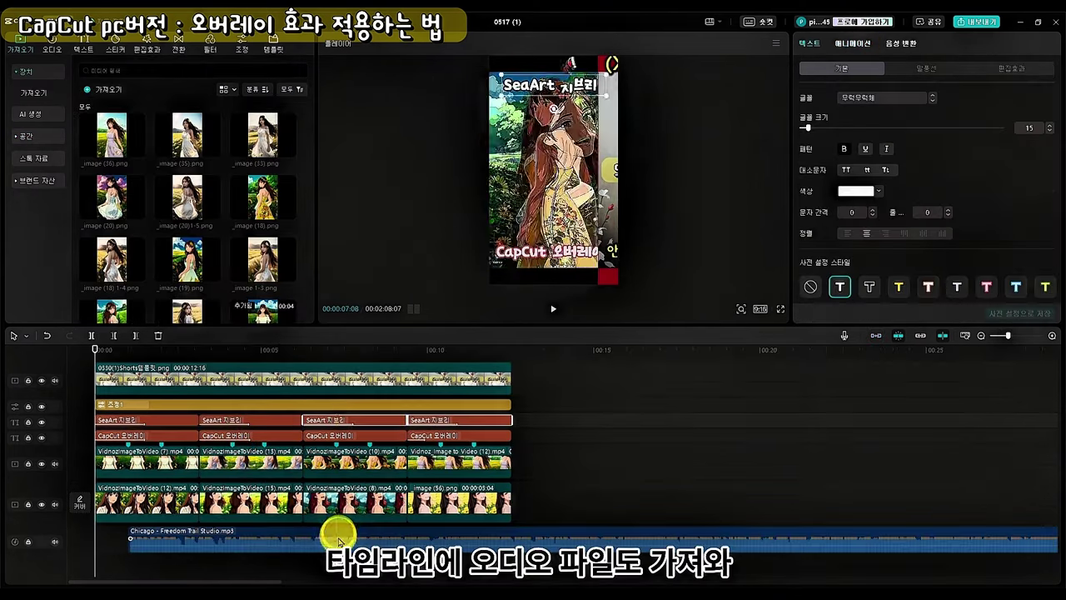
# - Align the music clip with the start of the timeline and trim its end to the length of the other clips
pyautogui.moveTo(340, 537); pyautogui.dragTo(308, 541)
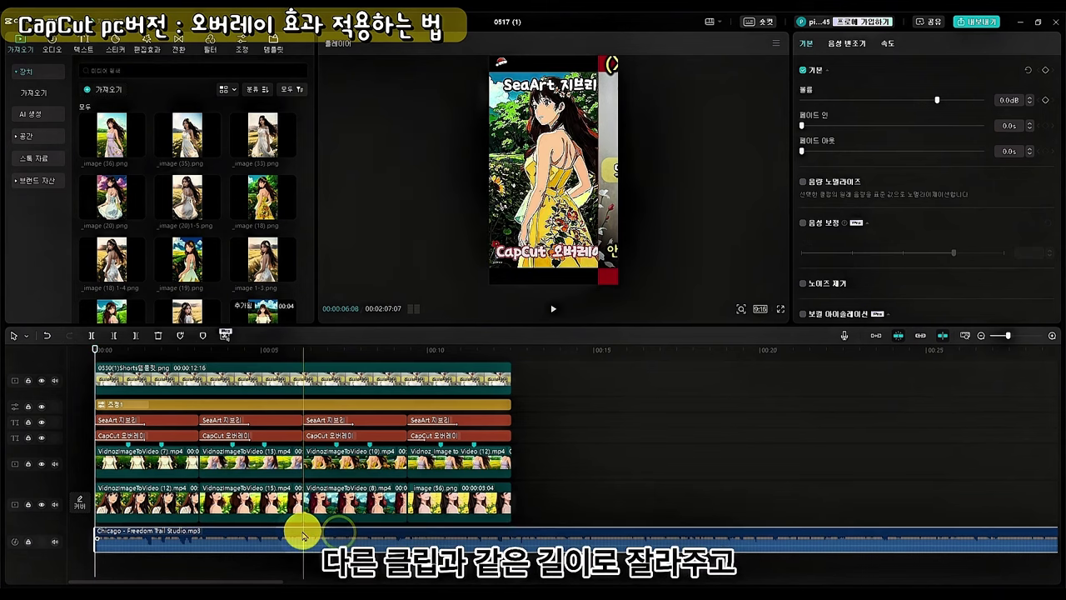
pyautogui.click(469, 435)
pyautogui.press('w')
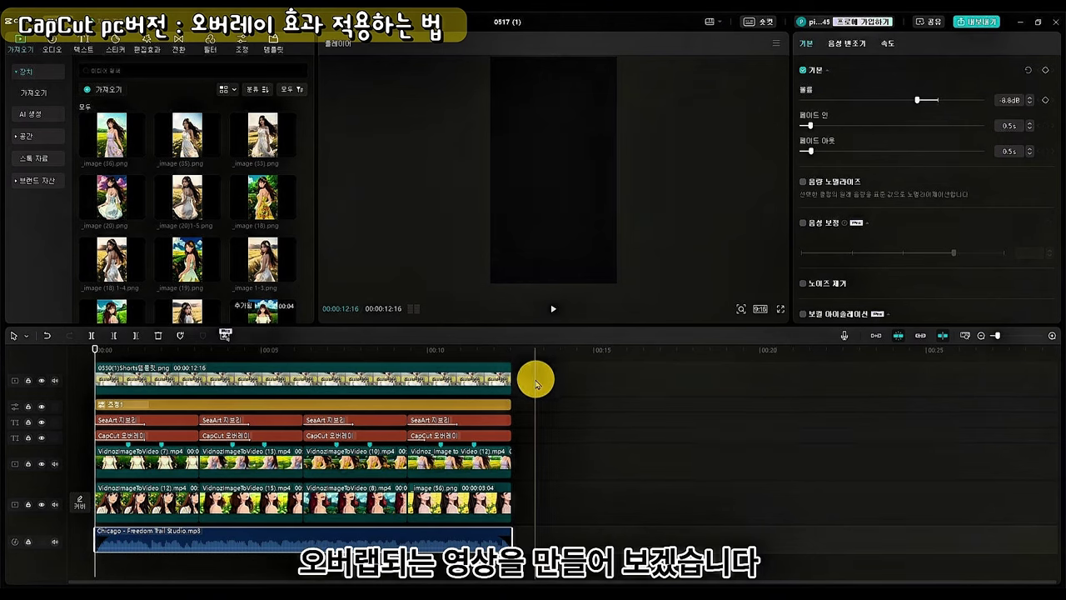
# - Copy all timeline clips and paste the copy at 00:00:13:06, leaving a small gap after the original section
pyautogui.moveTo(535, 380); pyautogui.dragTo(125, 549)
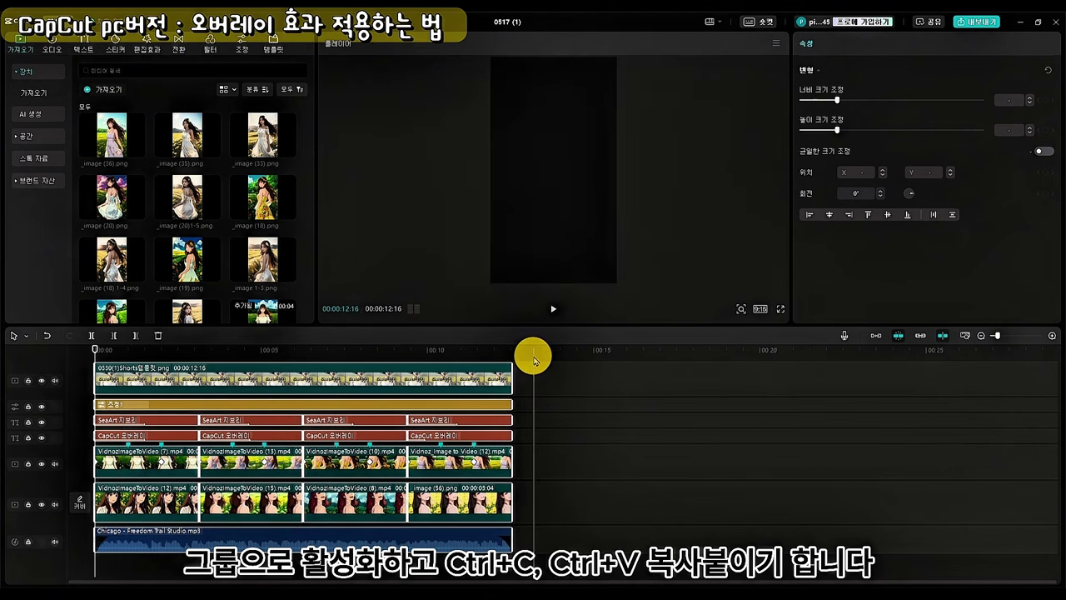
pyautogui.hotkey('ctrl', 'v')
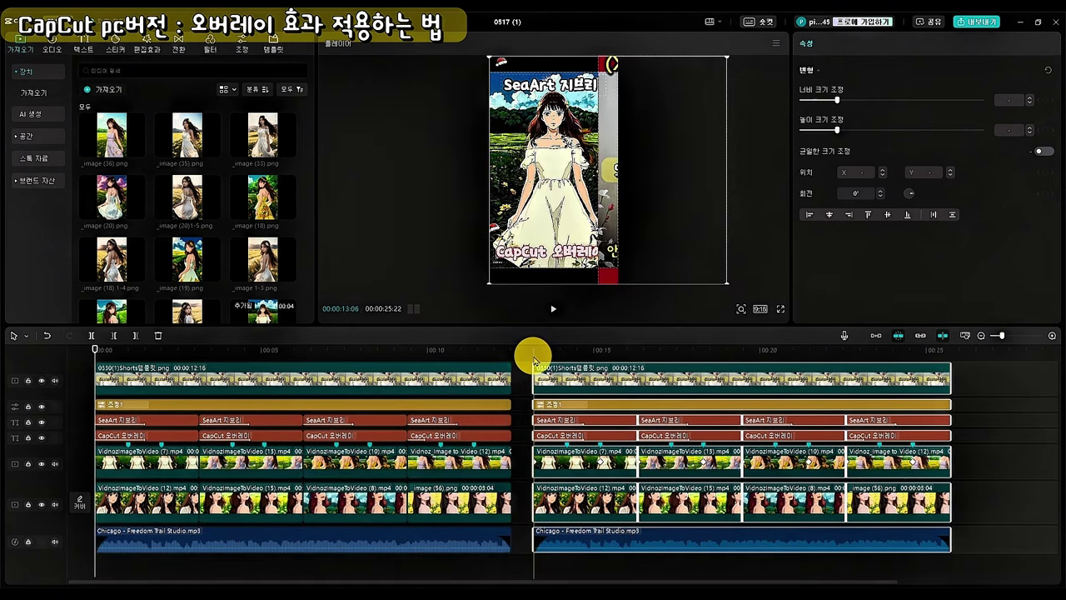
# - Delete the pasted section's four main-track clips and move its four overlay clips down onto the main track
pyautogui.moveTo(964, 502); pyautogui.dragTo(596, 500)
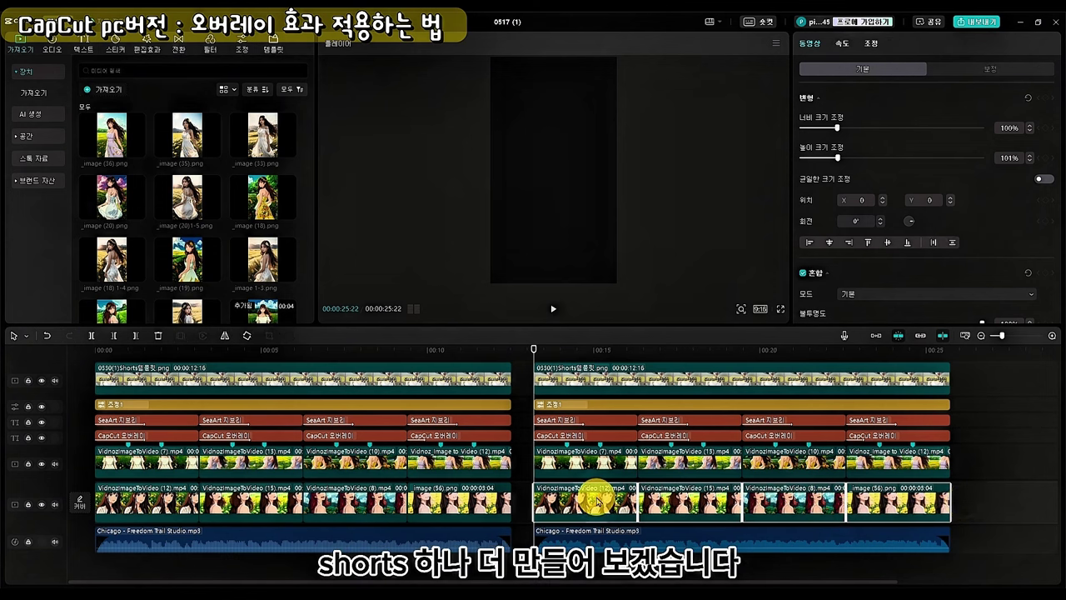
pyautogui.press('Delete')
pyautogui.moveTo(962, 464); pyautogui.dragTo(602, 494)
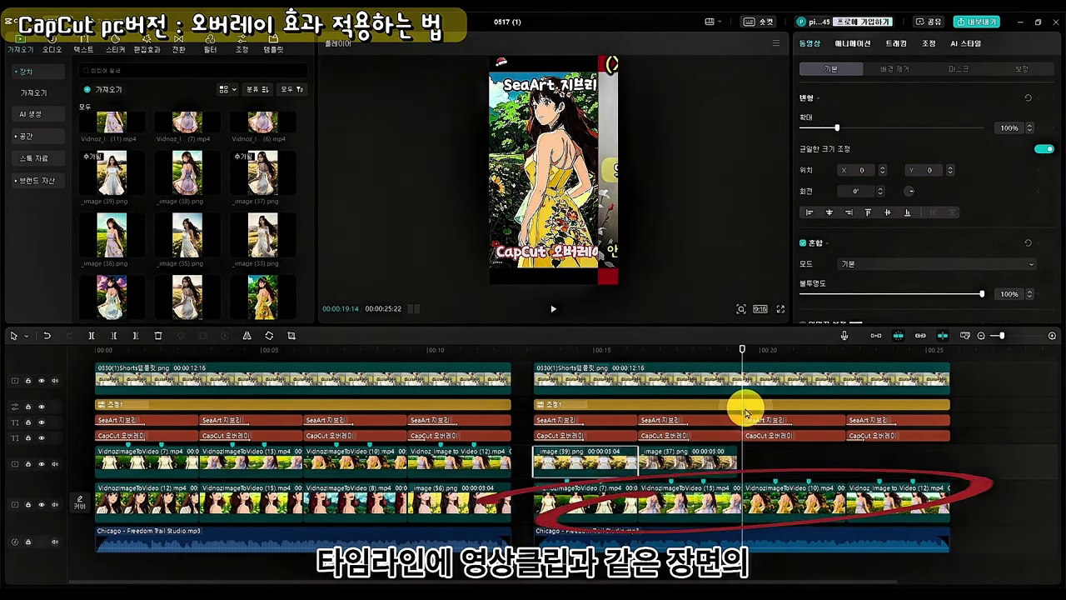
# - Add the photorealistic images _image (18) 1-4.png and _image (35).png to the second section's overlay track, following _image (37).png
pyautogui.click(745, 405)
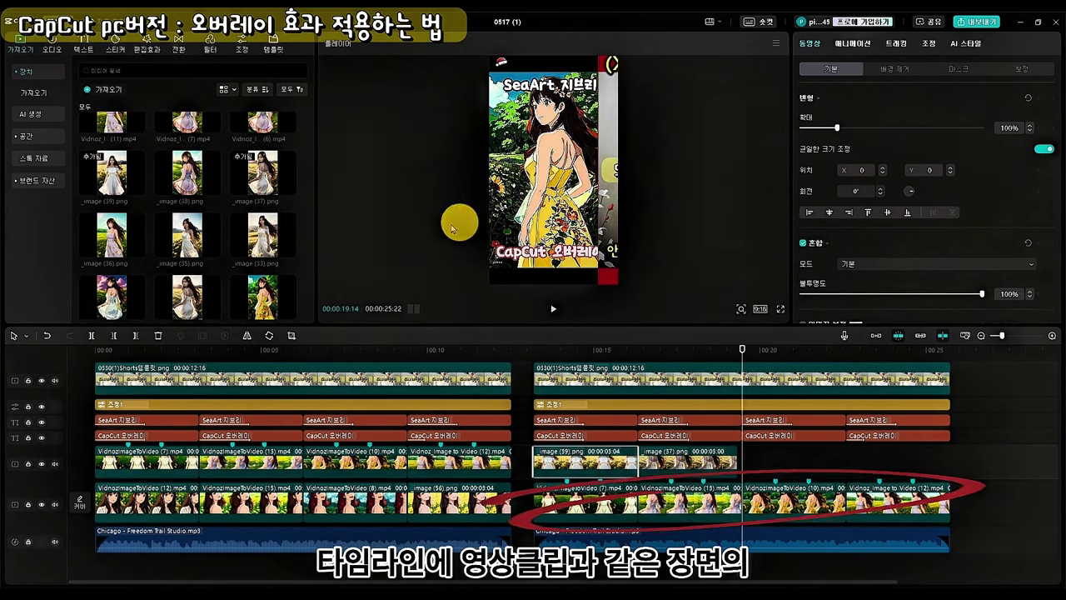
pyautogui.scroll(-2, 209, 257)
pyautogui.moveTo(95, 250); pyautogui.dragTo(816, 460)
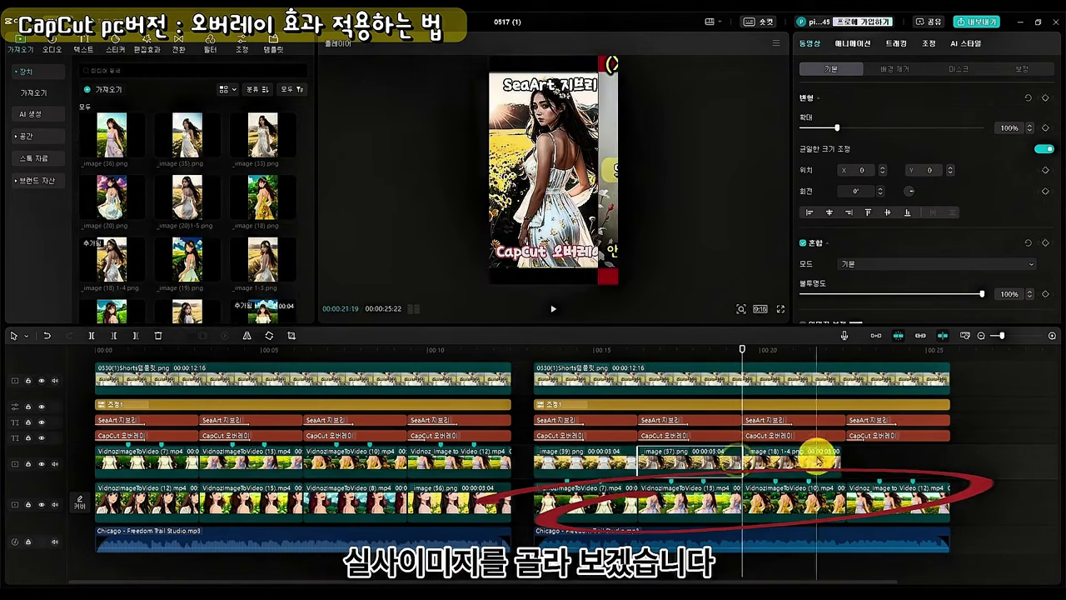
pyautogui.moveTo(188, 133); pyautogui.dragTo(898, 463)
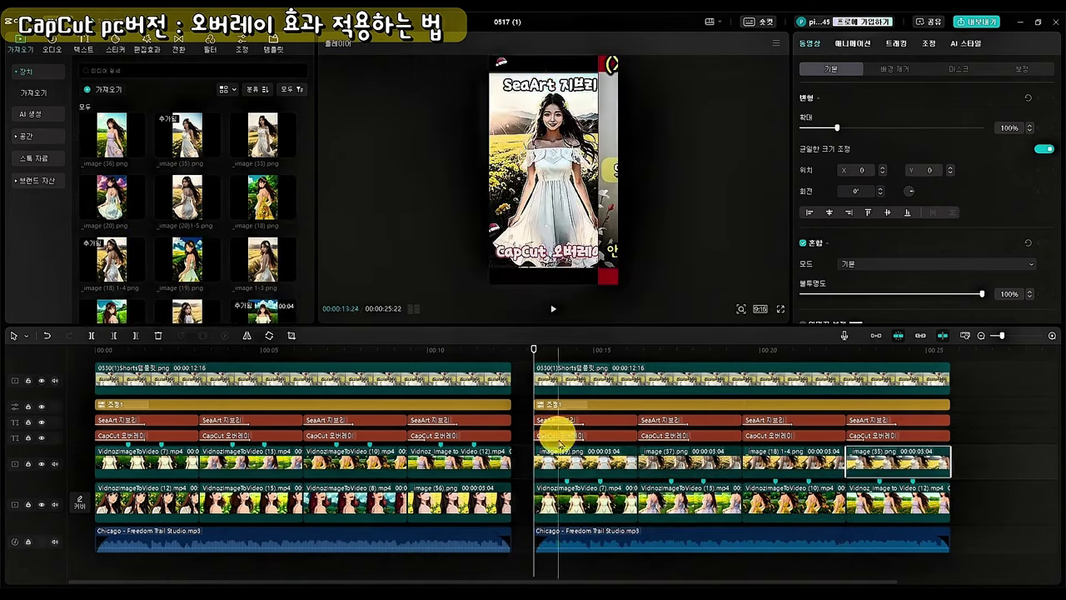
# - Apply the "페이드 인" entrance animation with a 2.0 s duration to the overlay images, starting with _image (39).png
pyautogui.click(561, 460)
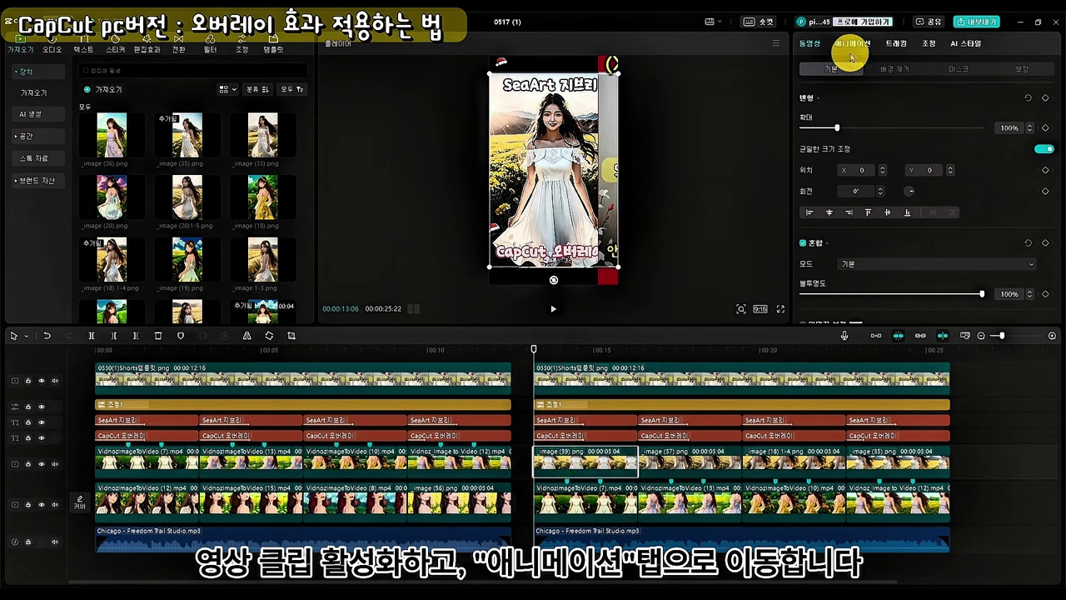
pyautogui.click(850, 48)
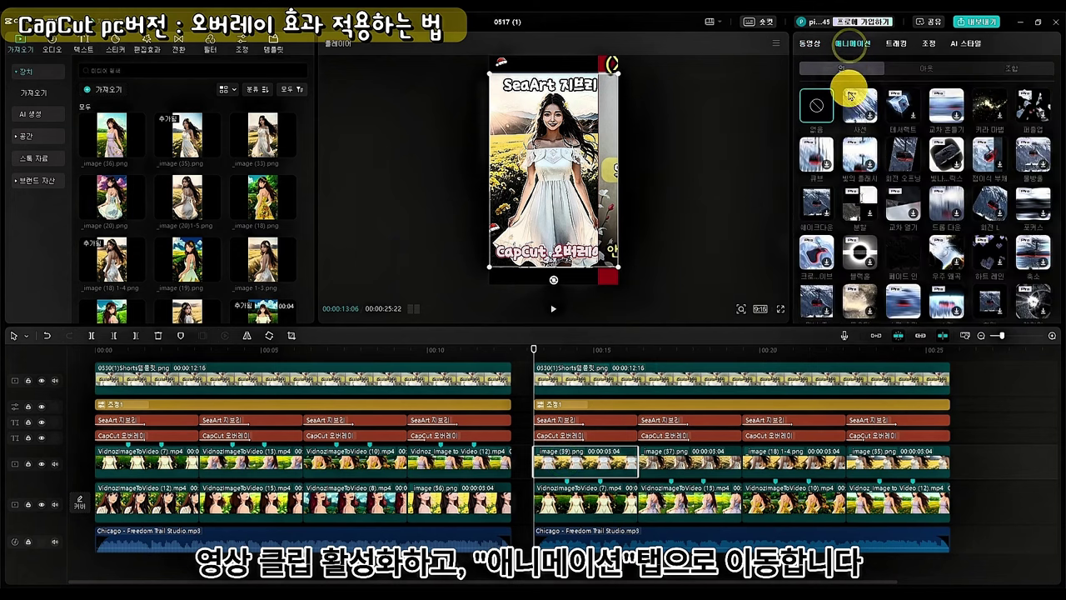
pyautogui.click(906, 253)
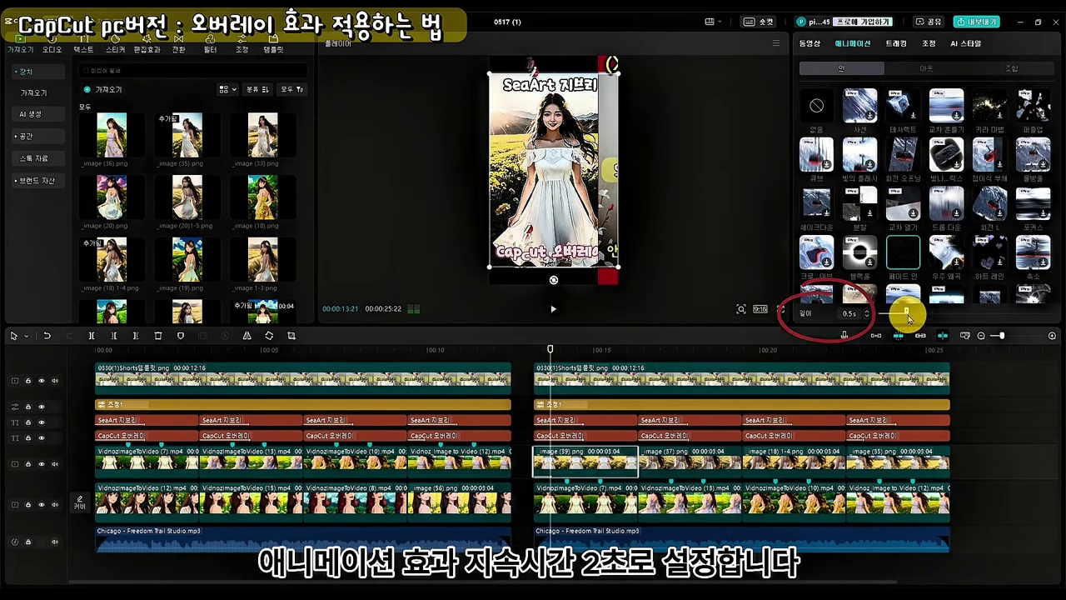
pyautogui.moveTo(906, 314); pyautogui.dragTo(989, 314)
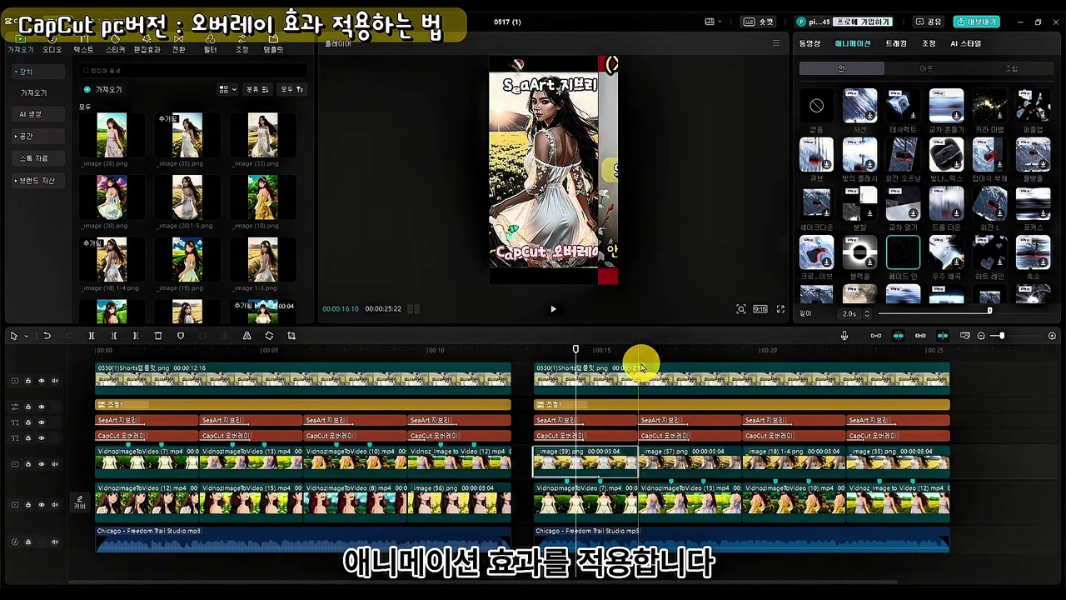
pyautogui.click(649, 460)
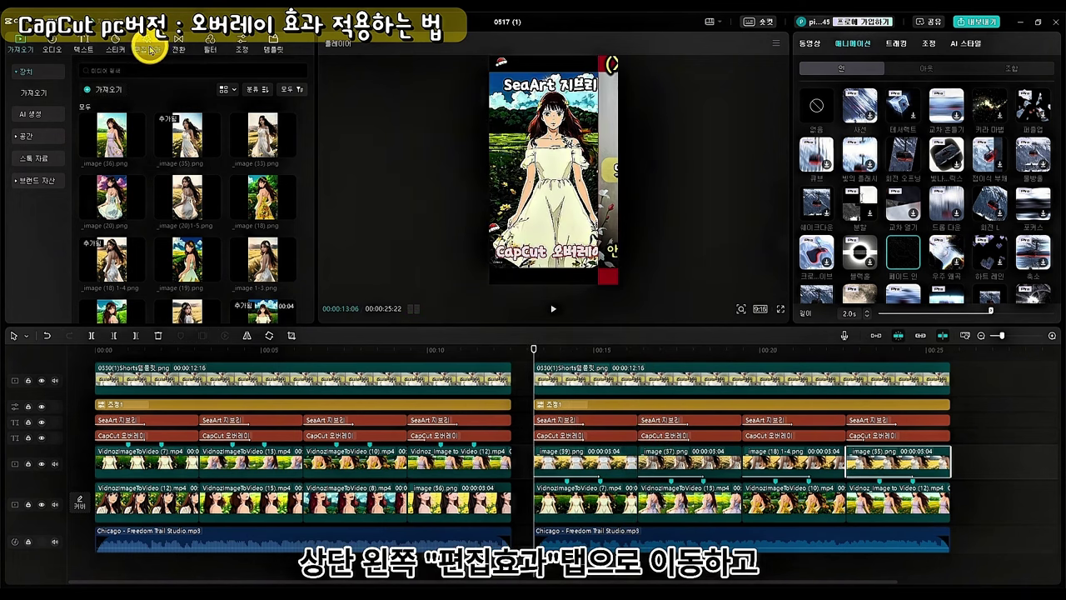
# - Add the "떨어지는 꽃잎 II" video effect across the whole second section with its speed at 4, and play the result
pyautogui.click(151, 50)
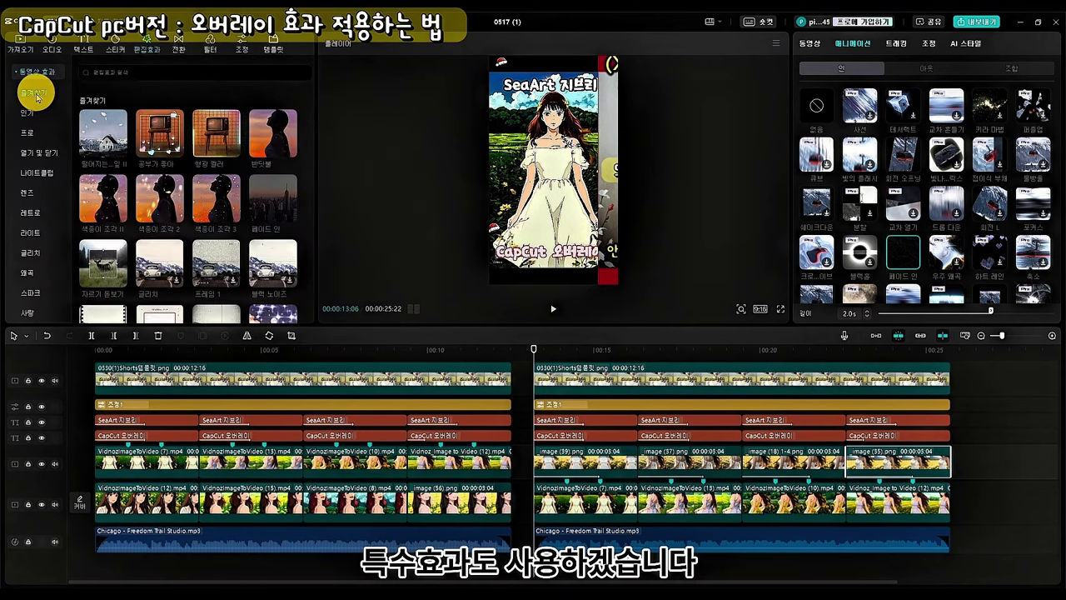
pyautogui.click(88, 129)
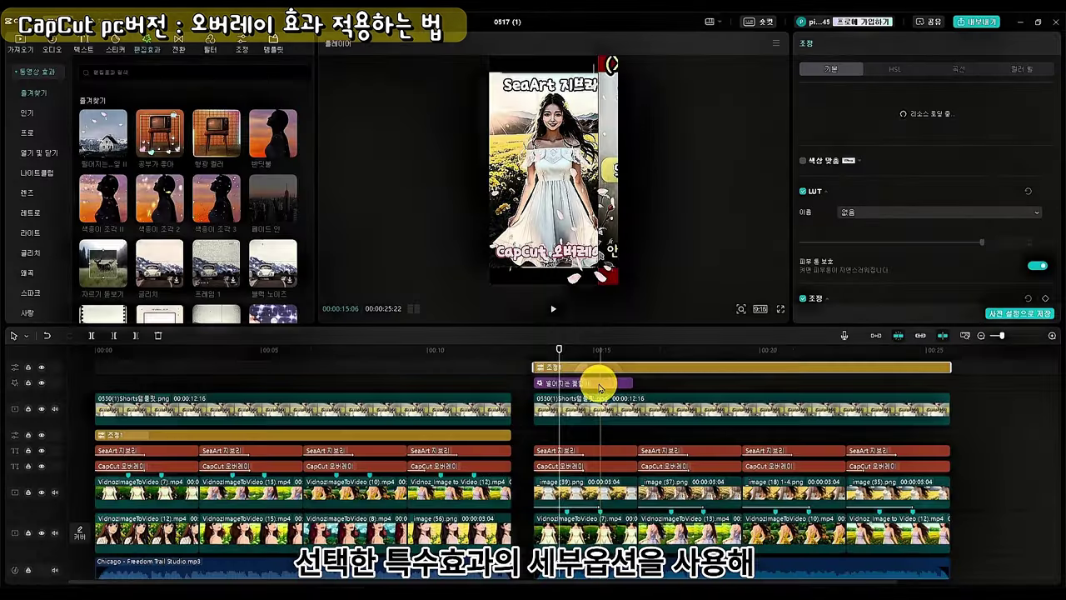
pyautogui.click(614, 384)
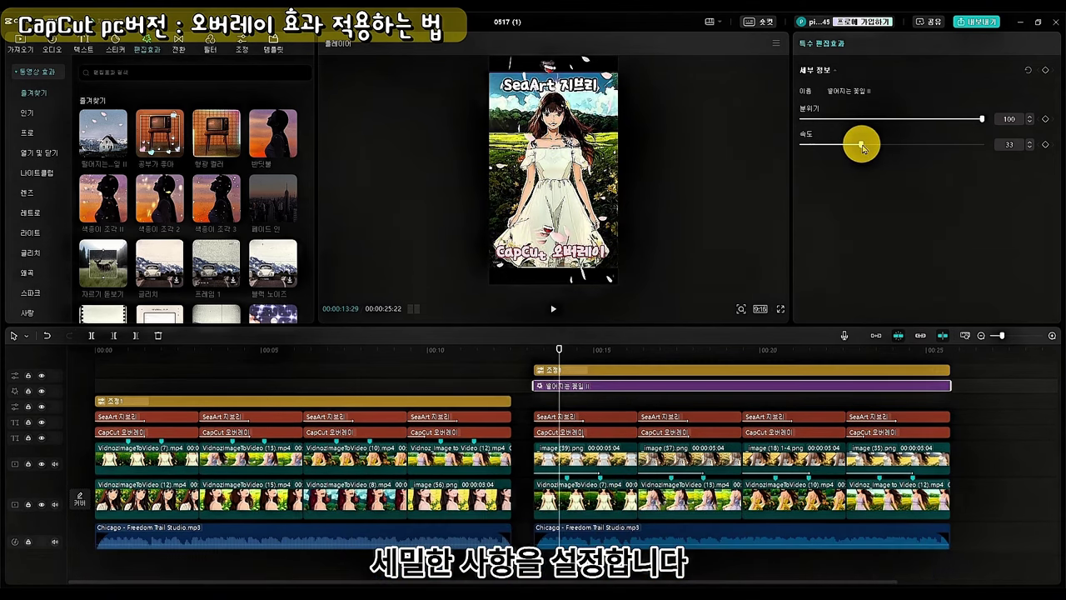
pyautogui.moveTo(862, 147); pyautogui.dragTo(955, 150)
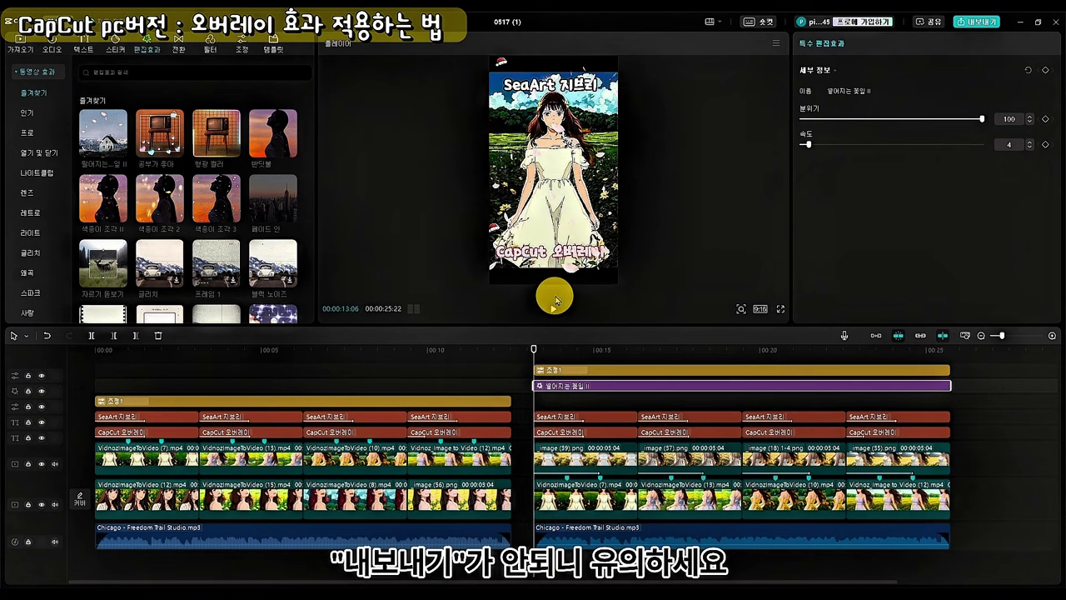
pyautogui.click(557, 300)
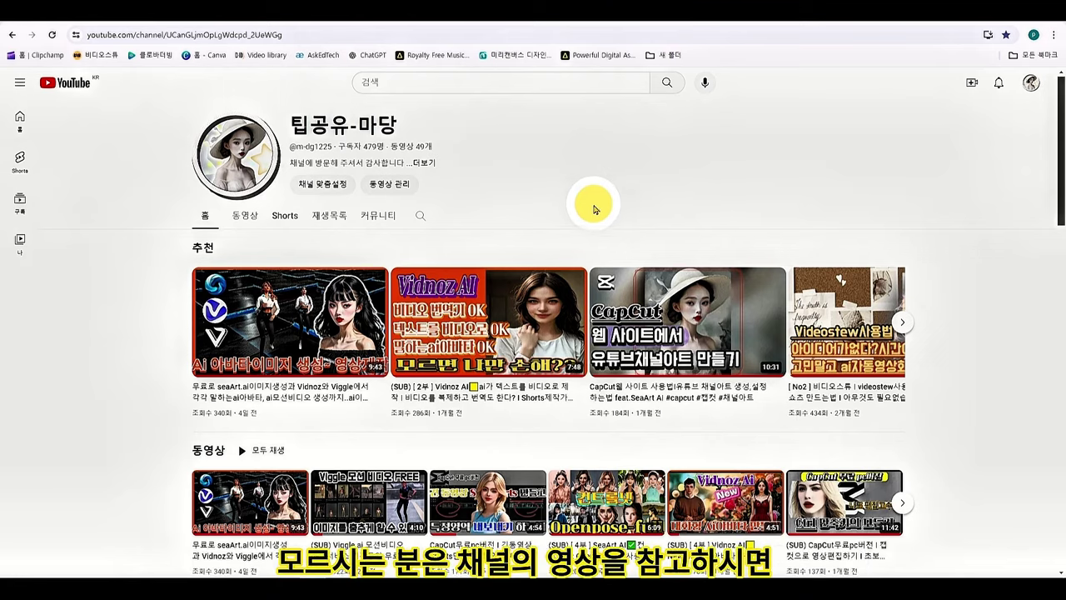
# - Look through the video playlists on the YouTube channel's home page
pyautogui.scroll(-3, 593, 204)
pyautogui.scroll(-1, 595, 212)
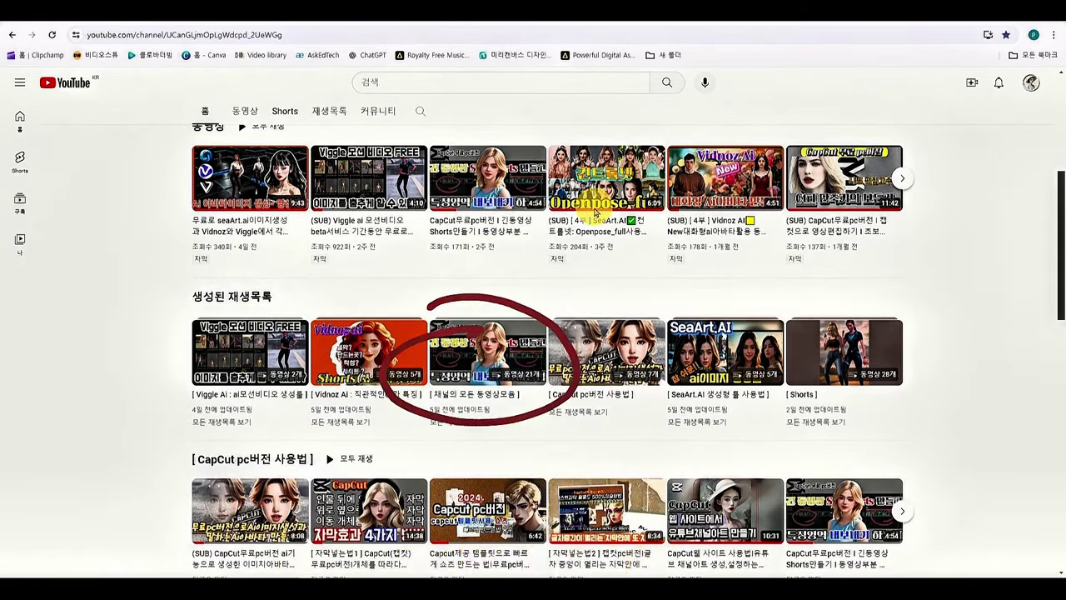